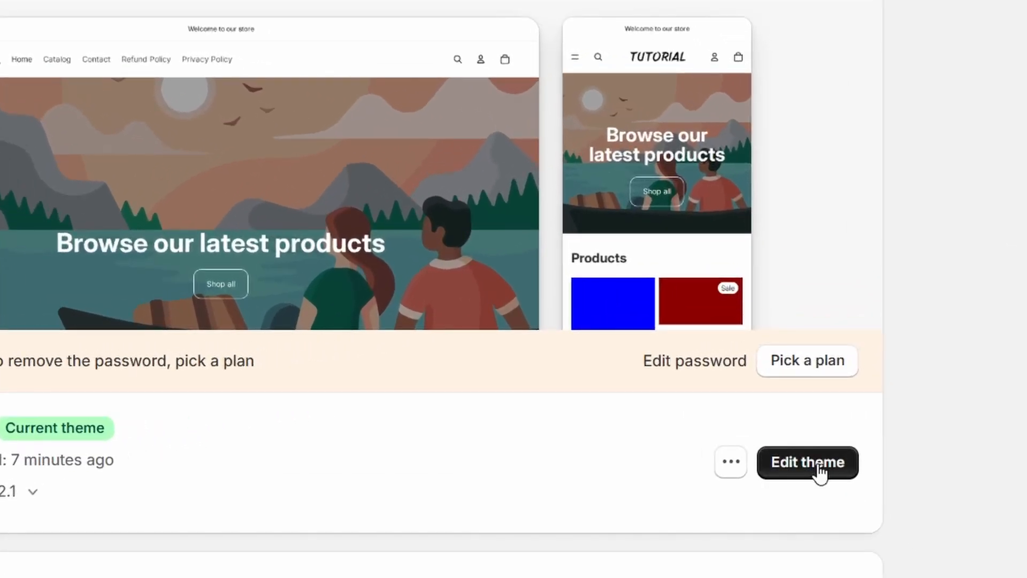
- Open the current Horizon theme for editing and switch to the Default product template
left_click(819, 470)
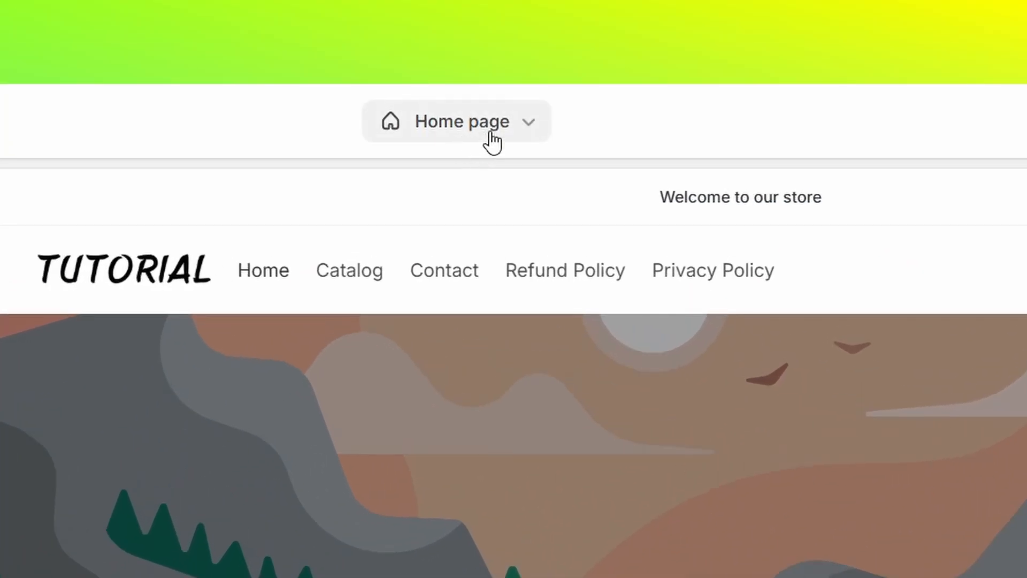
left_click(492, 142)
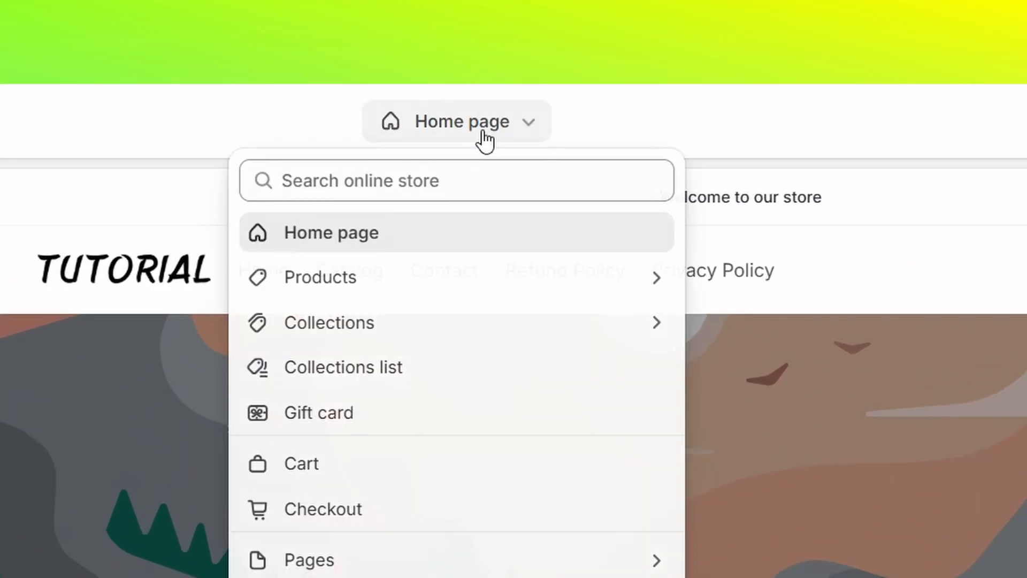
left_click(372, 276)
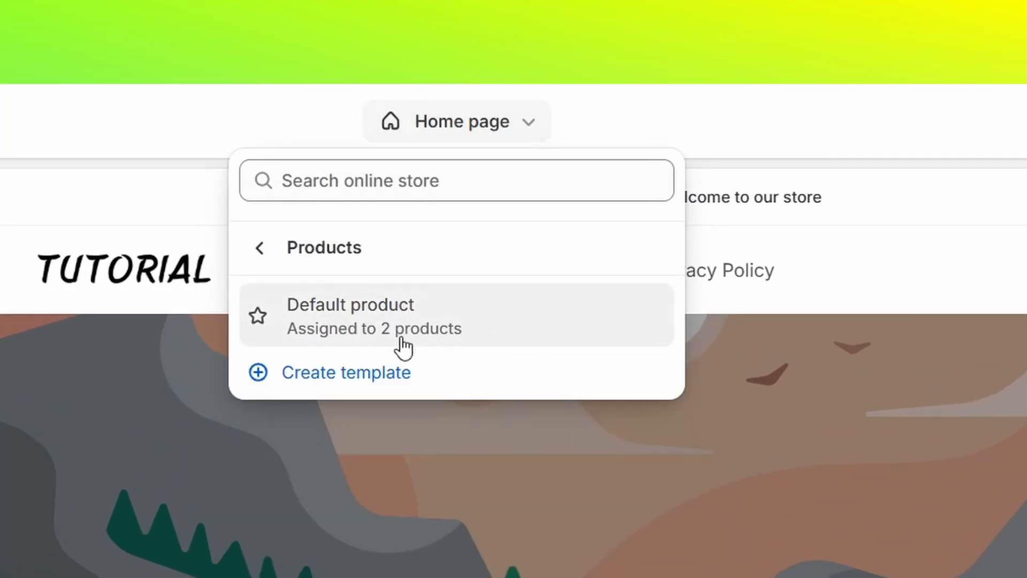
left_click(389, 319)
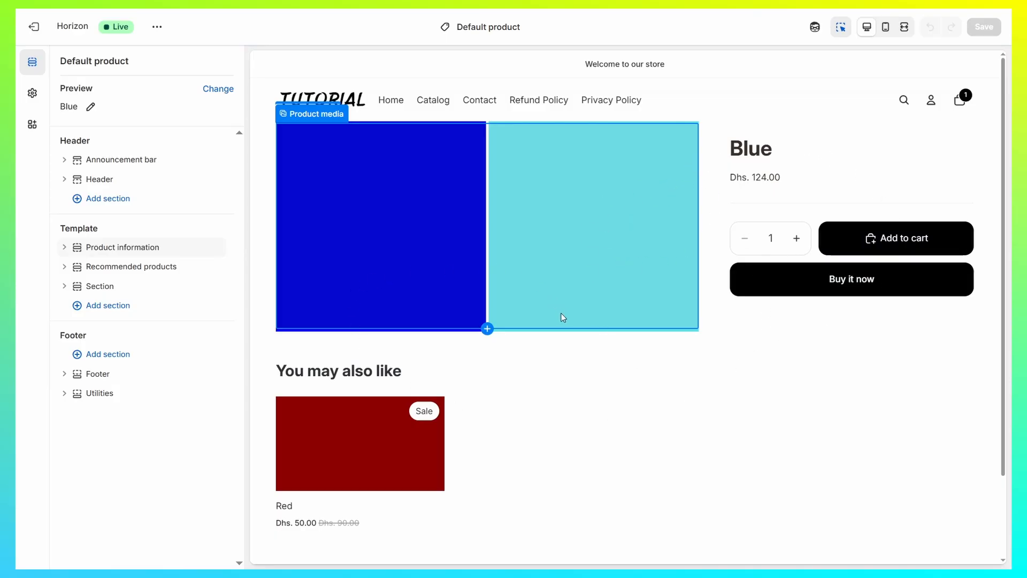
scroll(508, 337, "down", 3)
scroll(508, 181, "up", 3)
- Set the Product information section to color scheme Scheme 5 with 39 px top and 34 px bottom padding
left_click(269, 174)
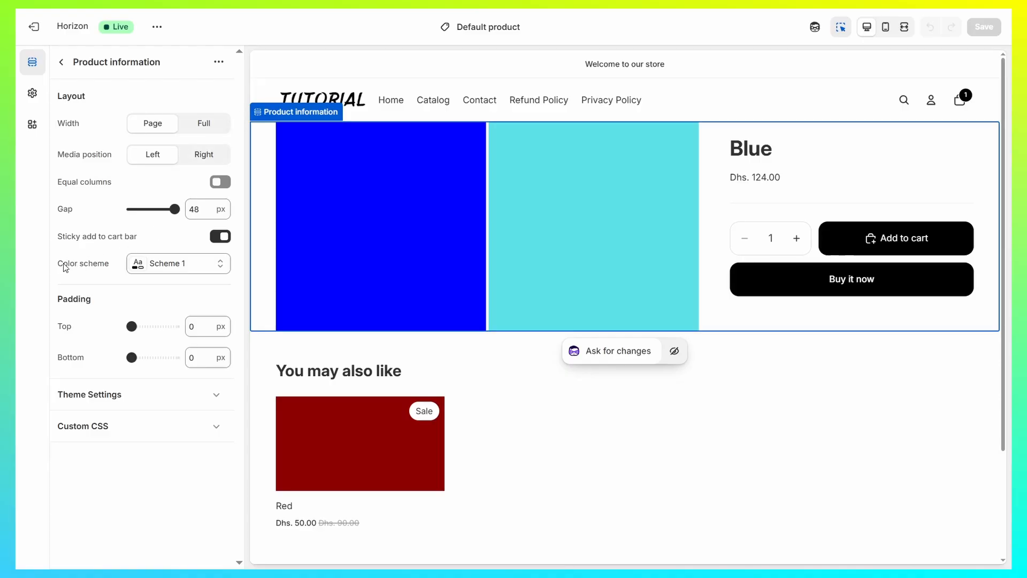
left_click_drag(58, 266, 110, 268)
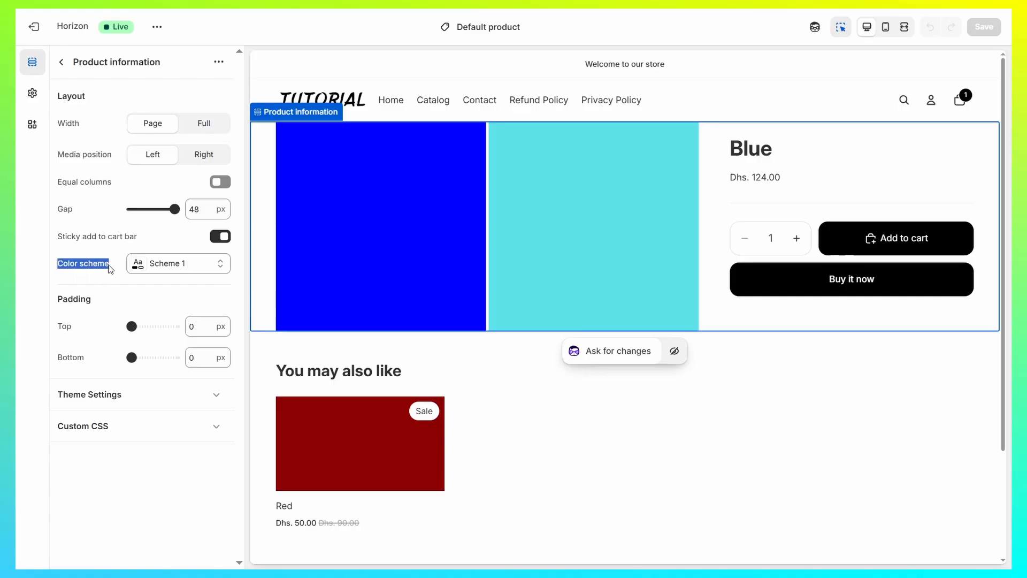
left_click(170, 267)
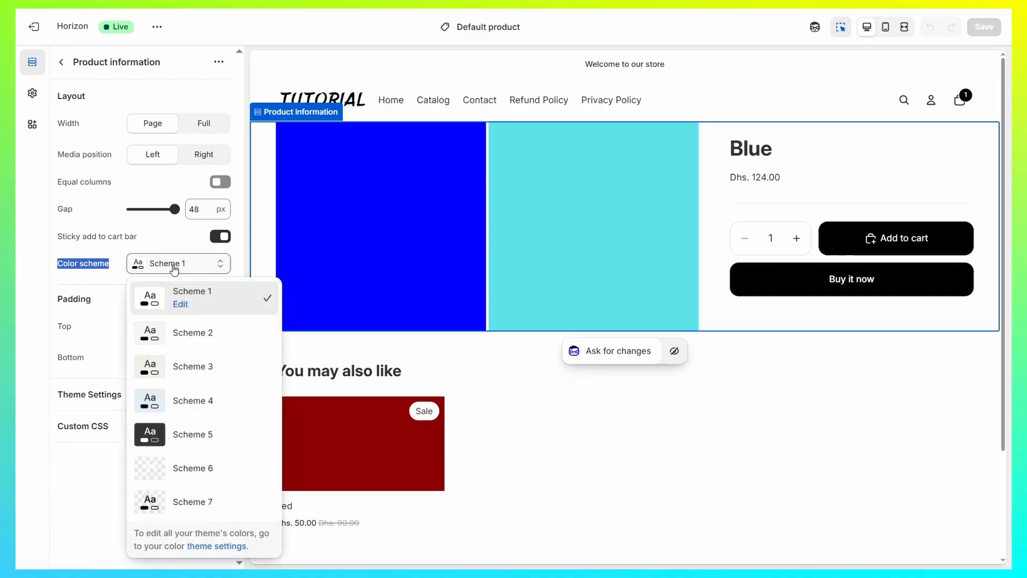
left_click(206, 436)
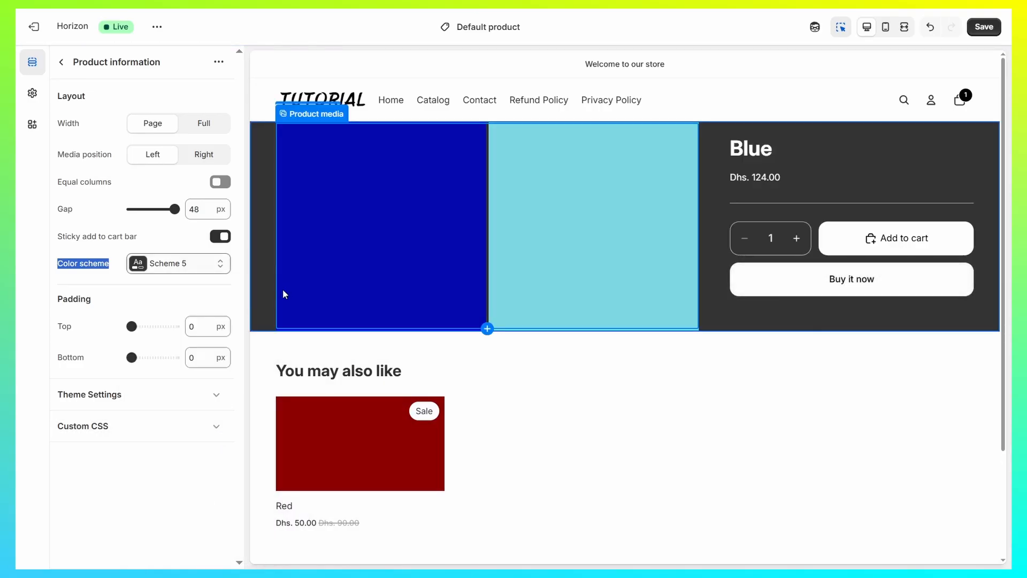
left_click_drag(131, 326, 146, 357)
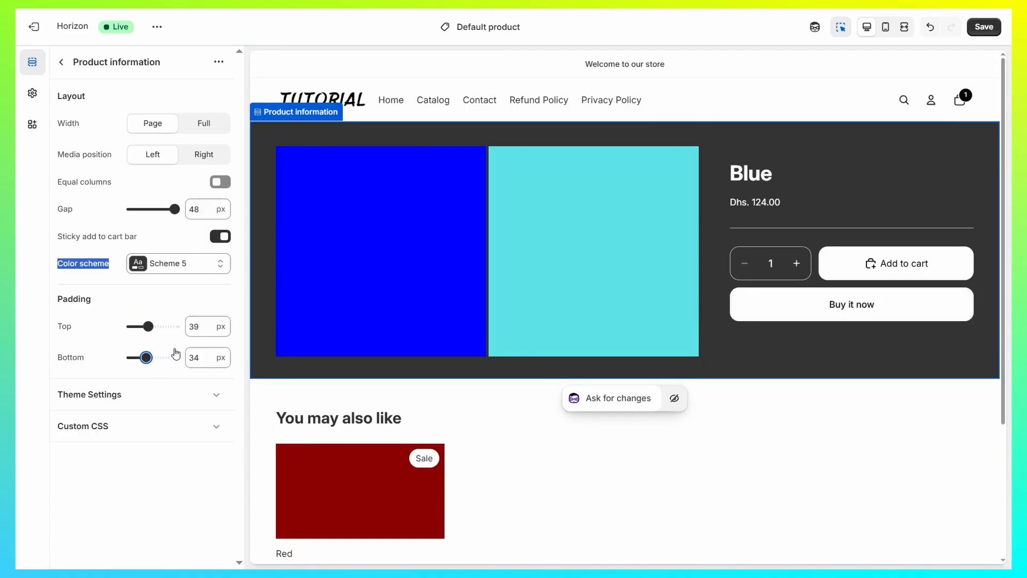
- View the Recommended products section's settings and return to the template's section list
left_click(556, 427)
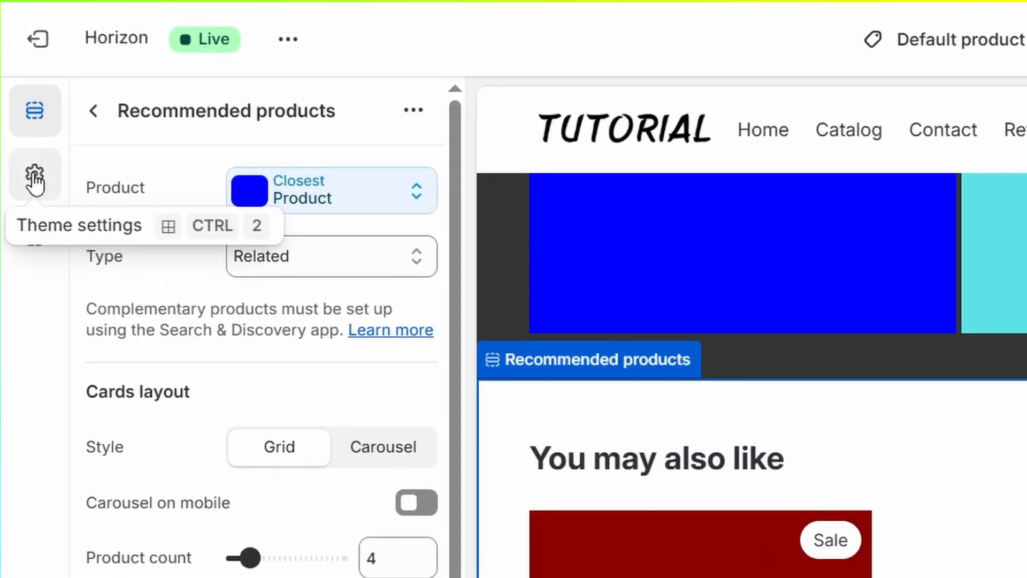
left_click(33, 119)
left_click(117, 162)
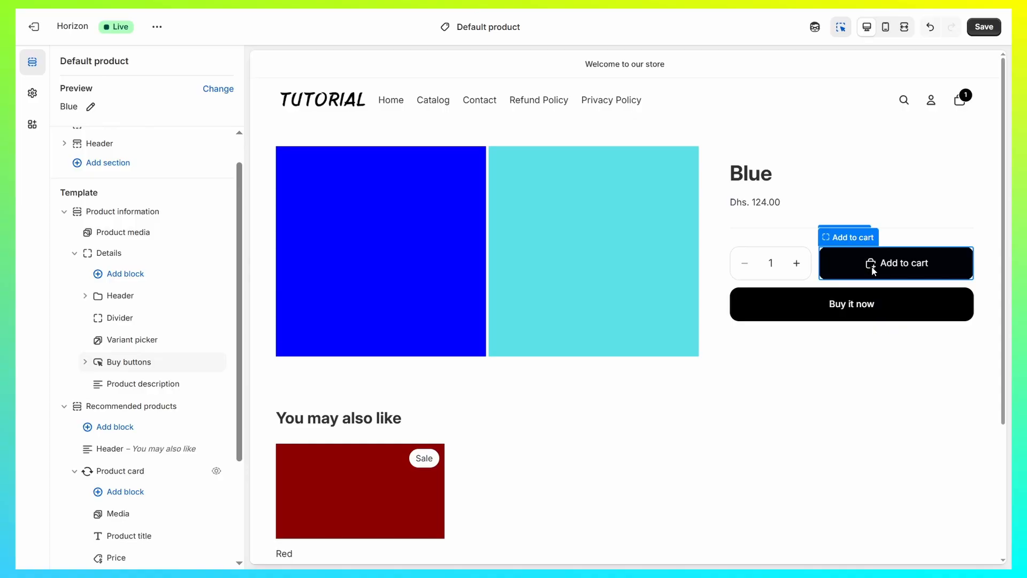
- Add a Hero section above the Product information section and check it in the page preview
left_click(142, 202)
left_click(287, 309)
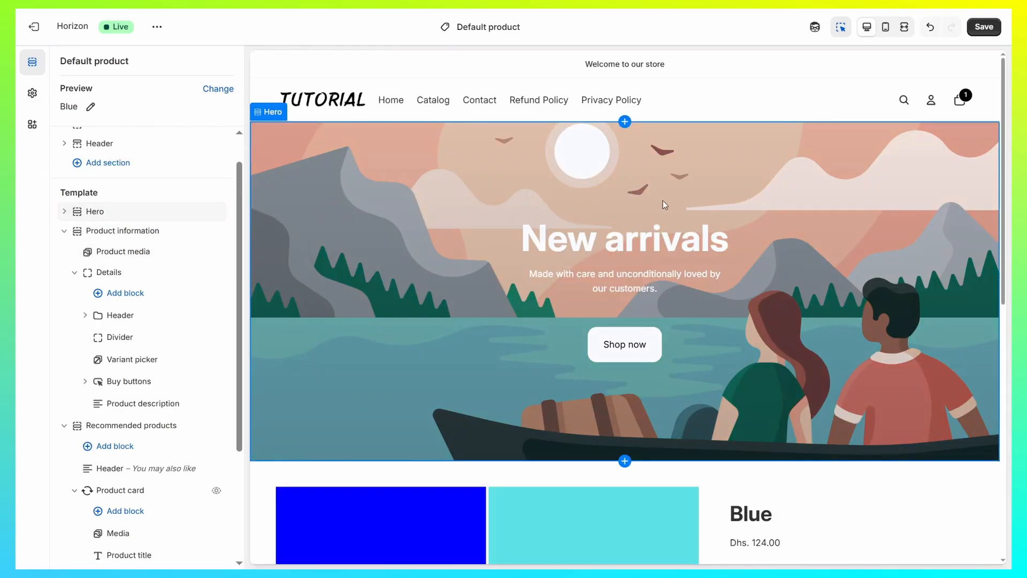
scroll(672, 225, "down", 6)
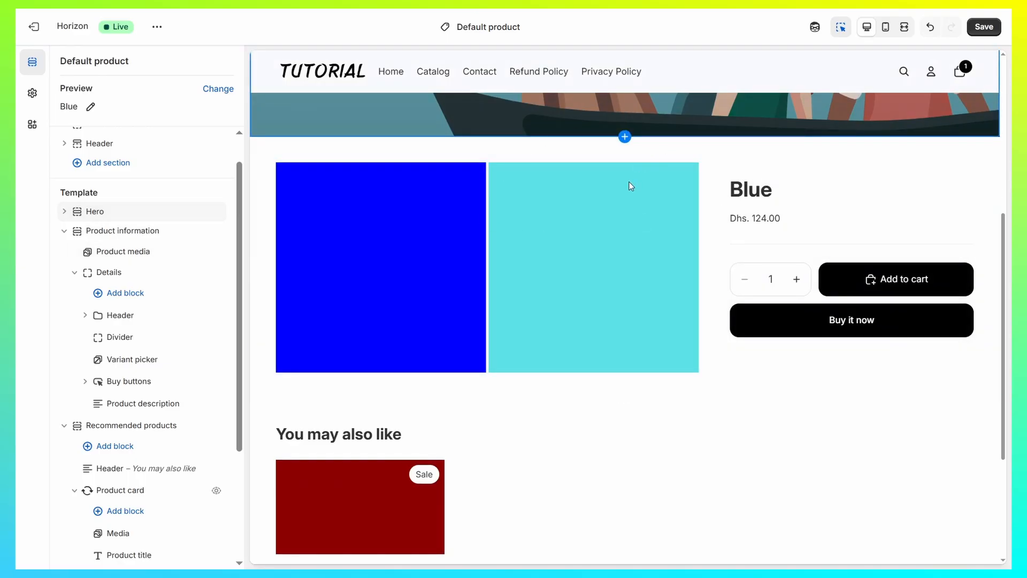
scroll(630, 187, "up", 4)
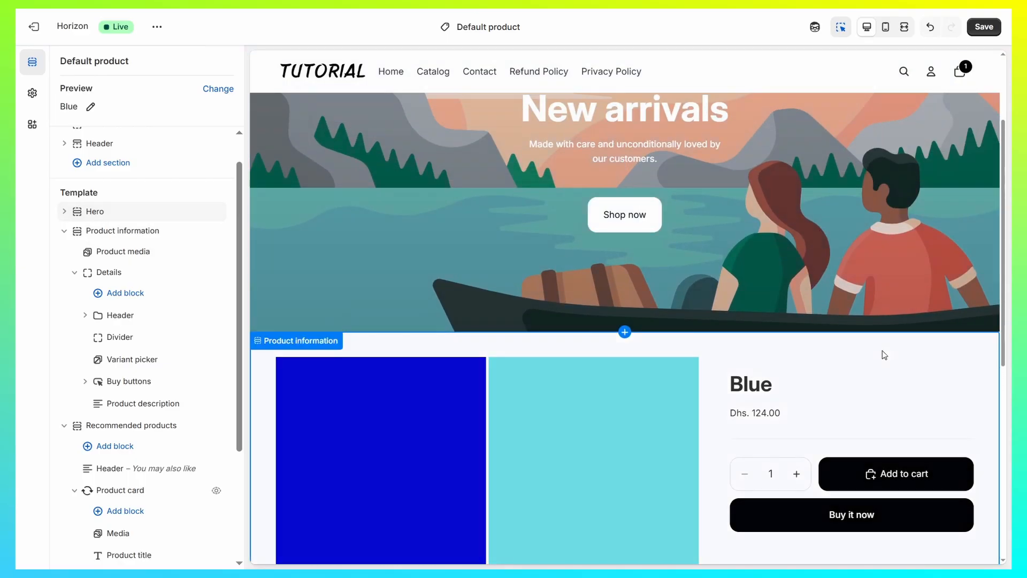
scroll(882, 351, "down", 3)
scroll(936, 293, "up", 4)
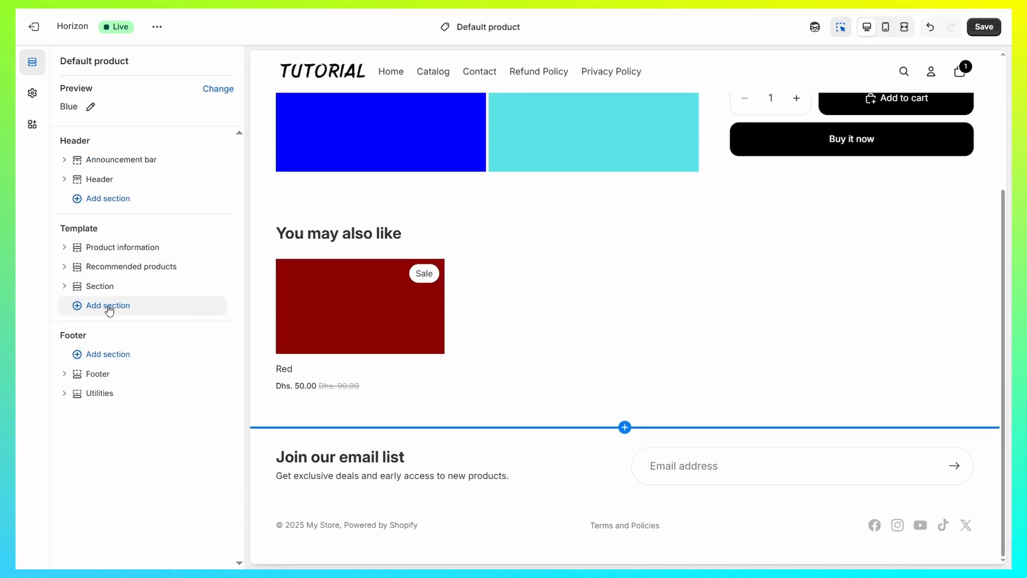
- Add an FAQ section below the Recommended products section and open its settings
left_click(626, 429)
scroll(525, 259, "down", 2)
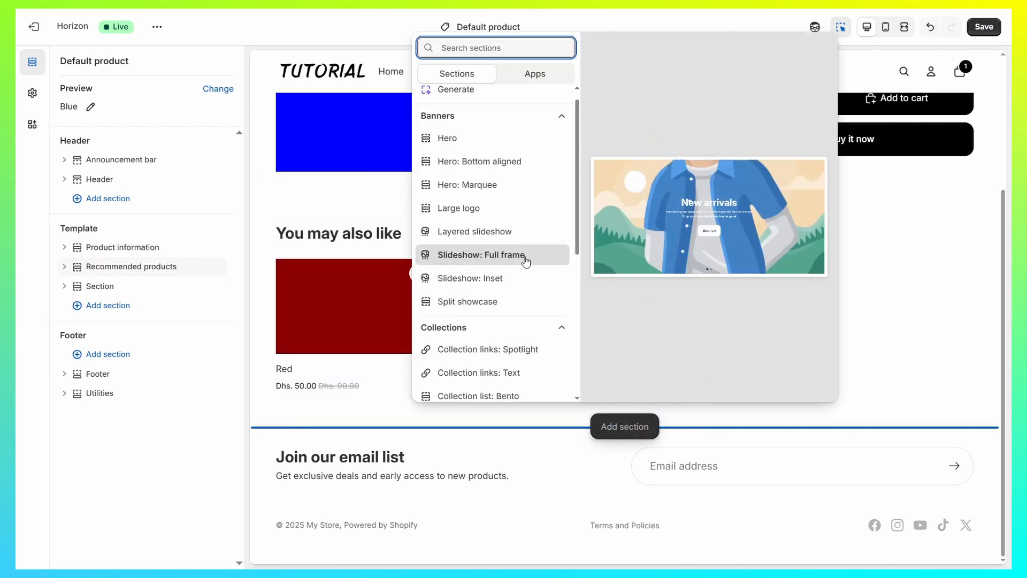
scroll(495, 235, "down", 8)
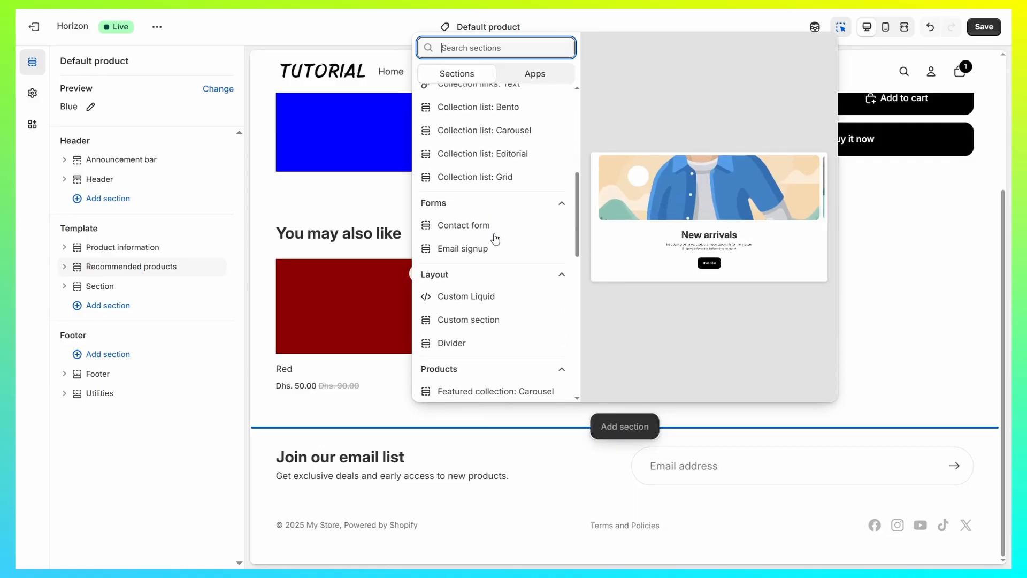
scroll(499, 224, "down", 6)
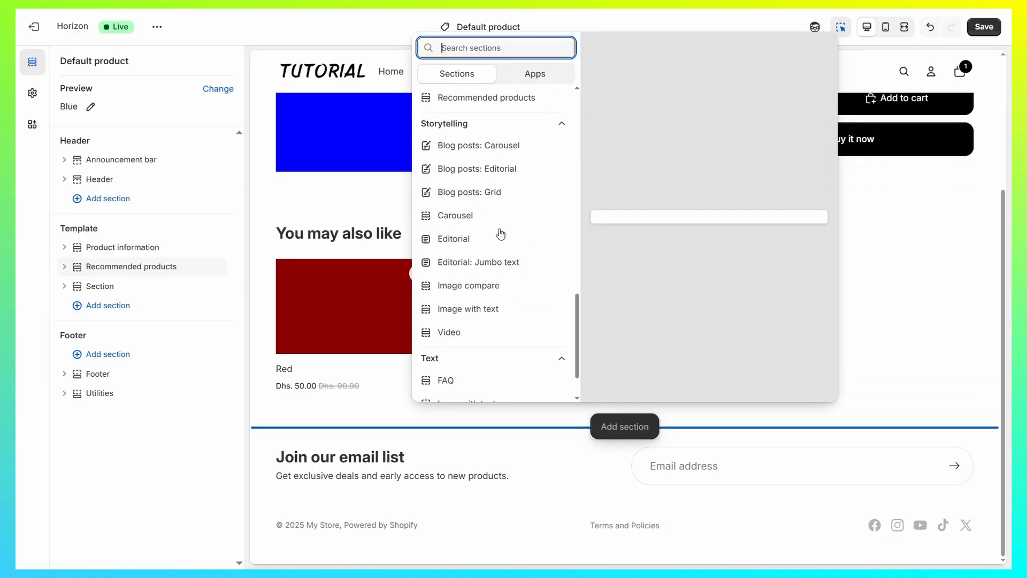
scroll(489, 266, "up", 2)
scroll(489, 276, "down", 5)
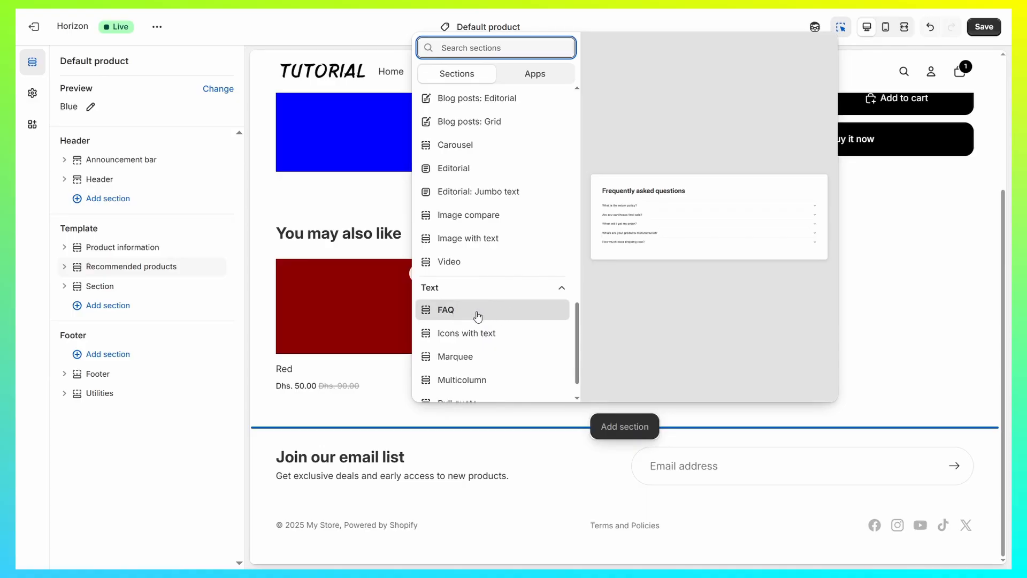
left_click(475, 315)
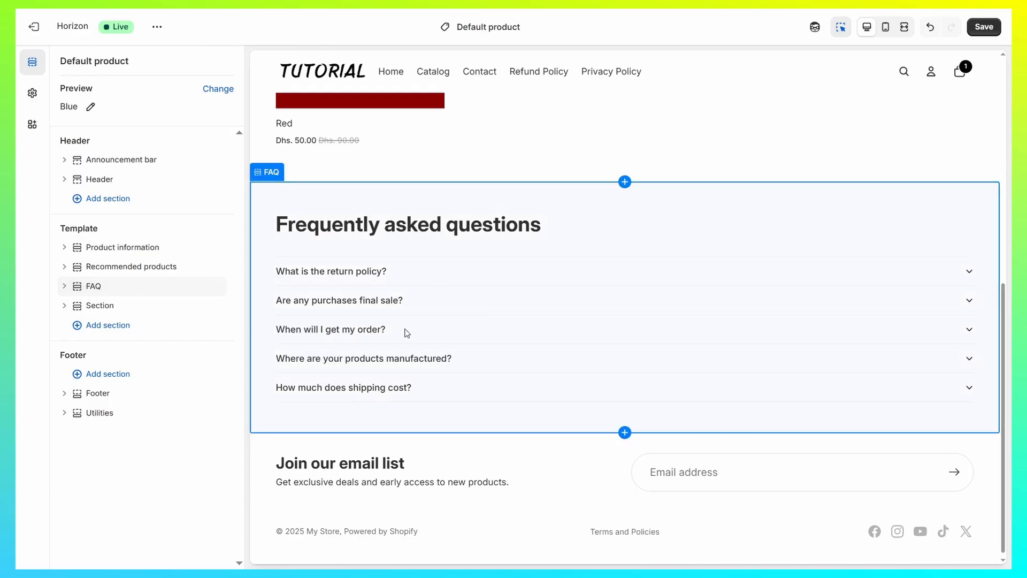
left_click(458, 251)
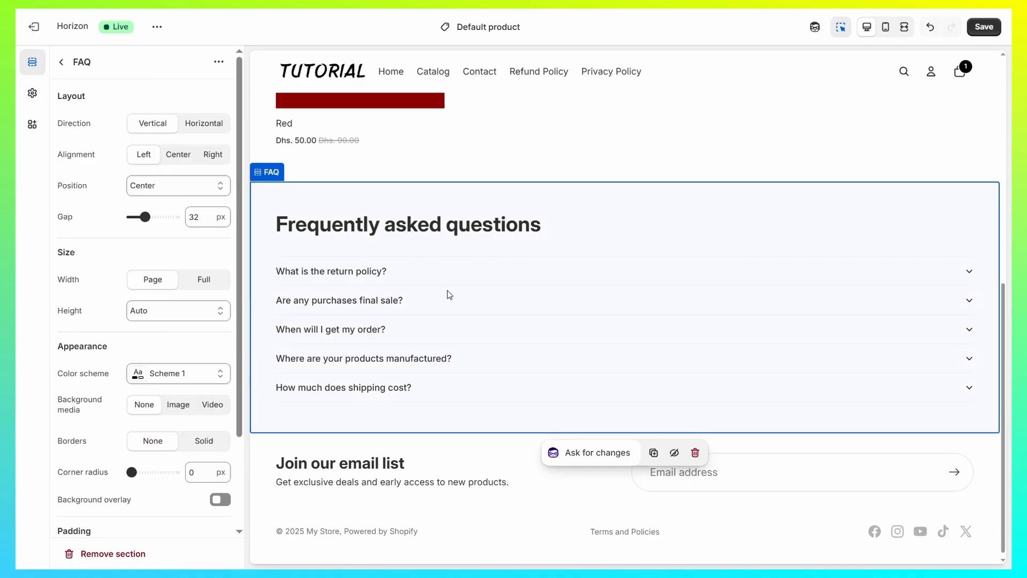
scroll(458, 300, "up", 4)
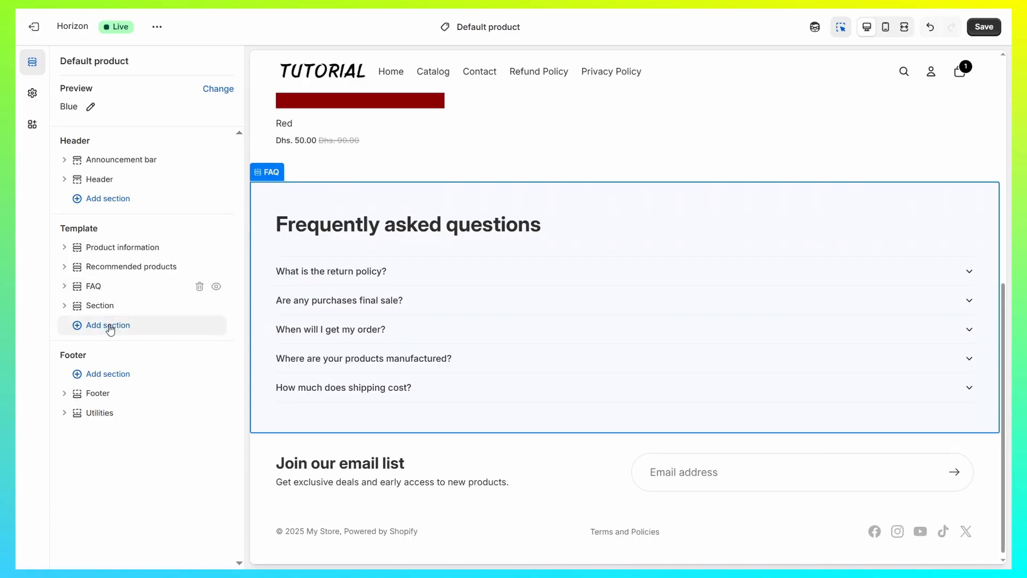
- Add an Icons with text section to the template and move it above the FAQ section
left_click(110, 328)
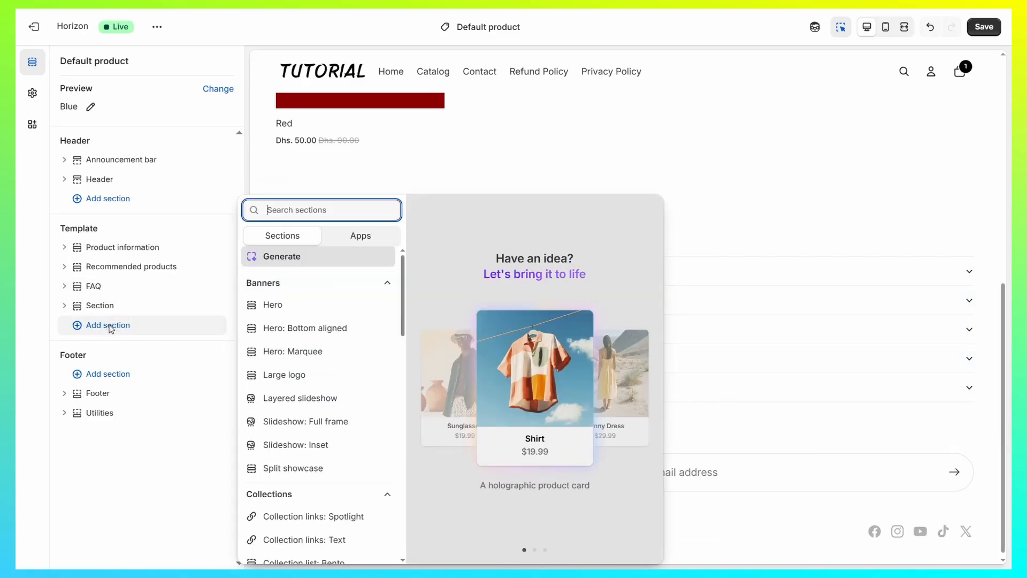
scroll(321, 321, "down", 10)
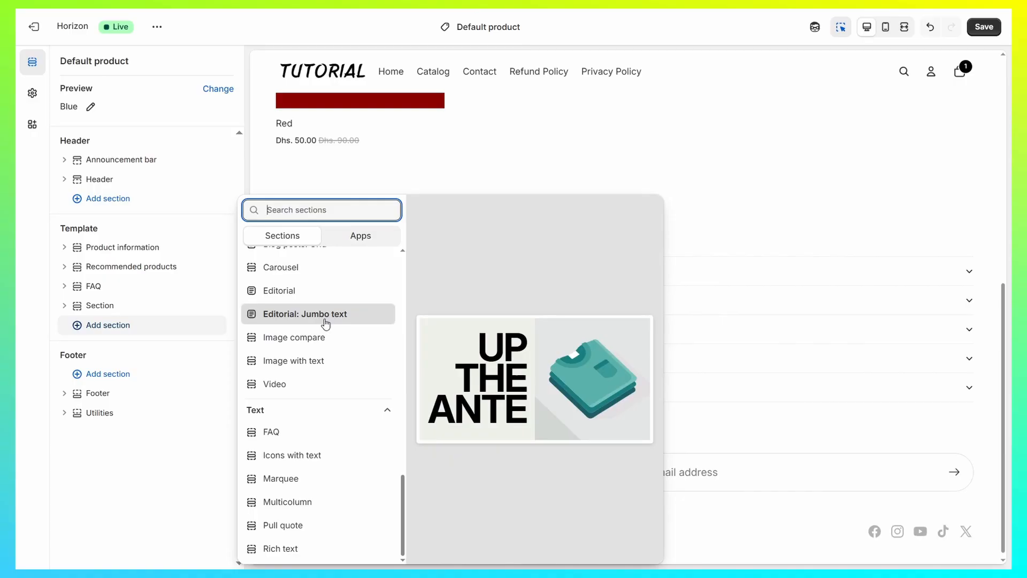
left_click(312, 460)
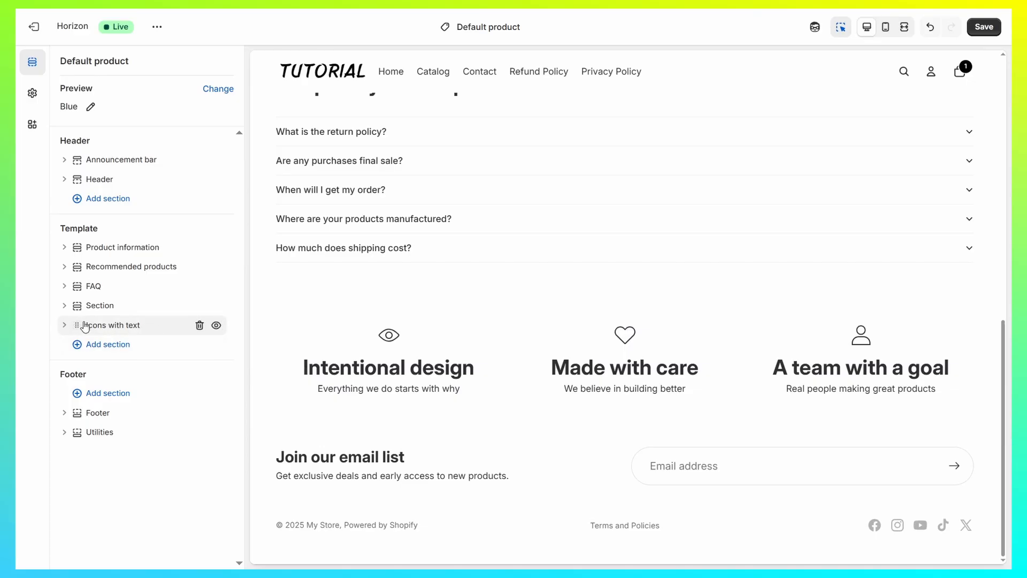
left_click_drag(82, 324, 84, 282)
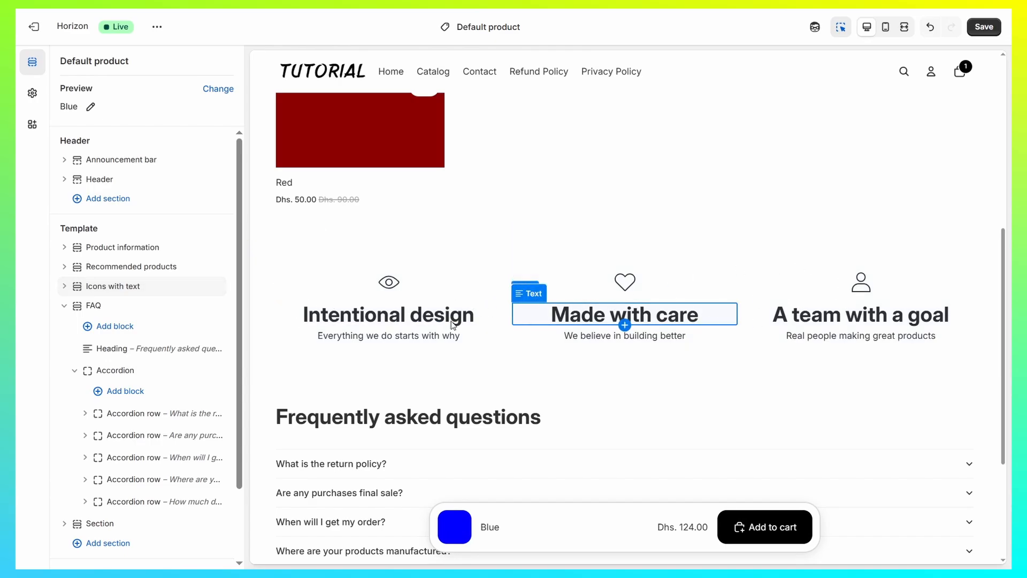
scroll(481, 300, "down", 1)
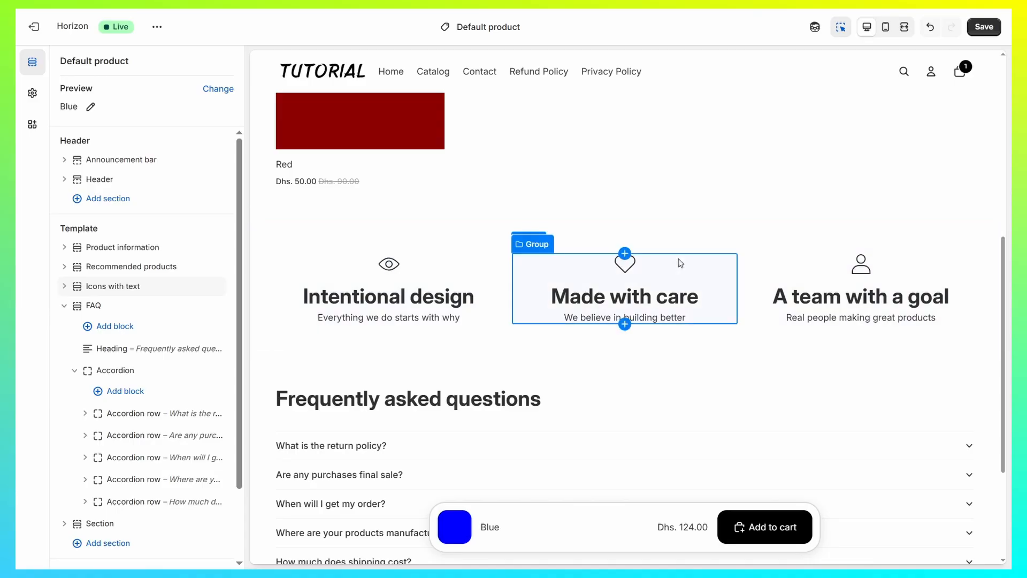
- Examine the icon choices for the heart above "Made with care" and return to the section list
left_click(638, 272)
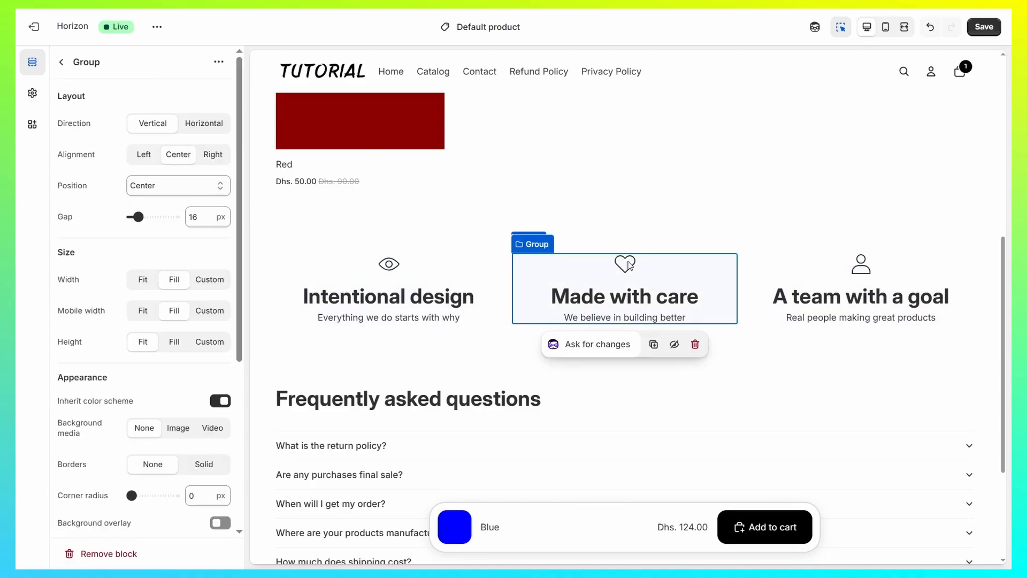
left_click(624, 273)
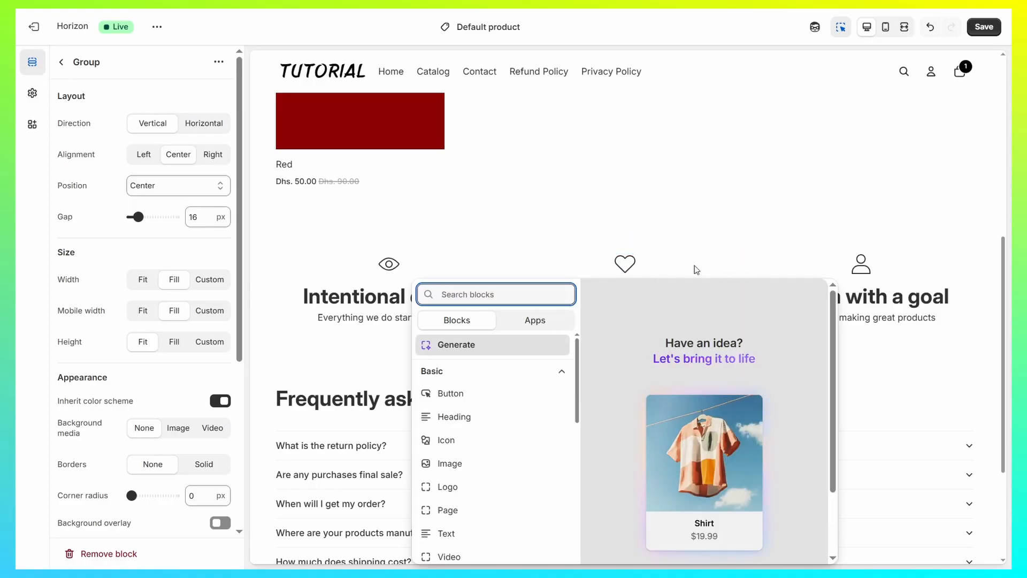
left_click(633, 264)
left_click(631, 263)
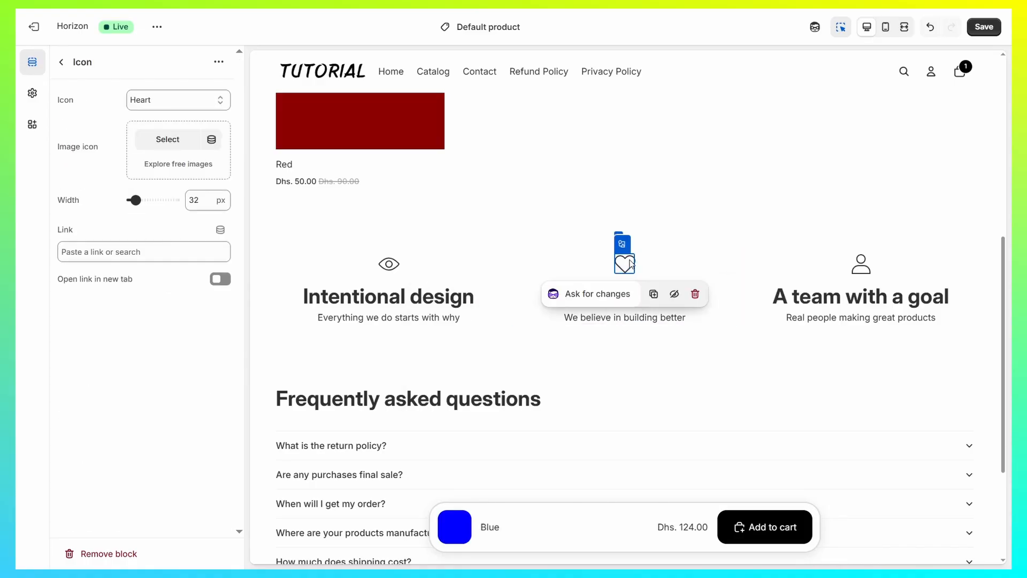
left_click(150, 101)
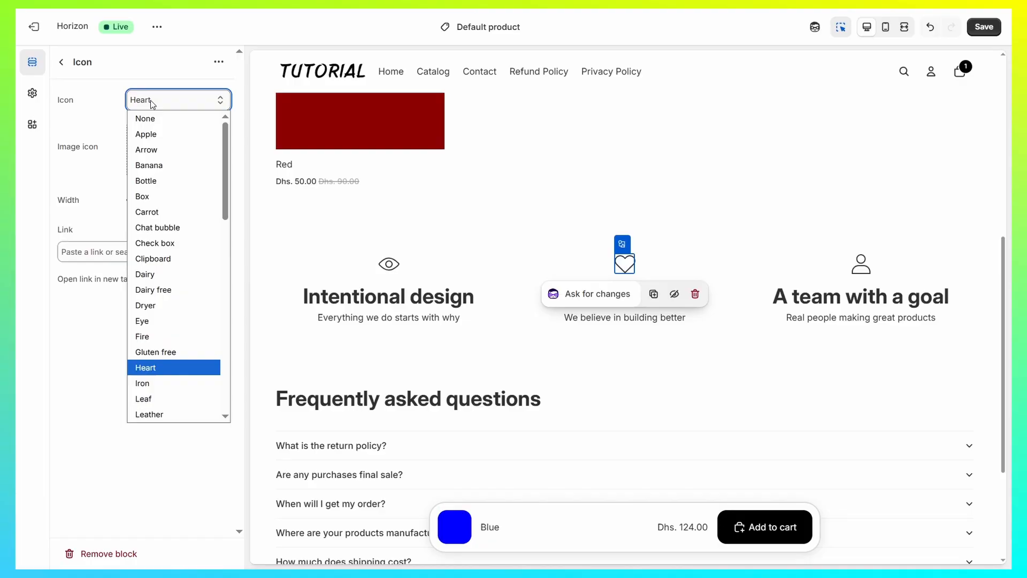
left_click(150, 101)
left_click(61, 63)
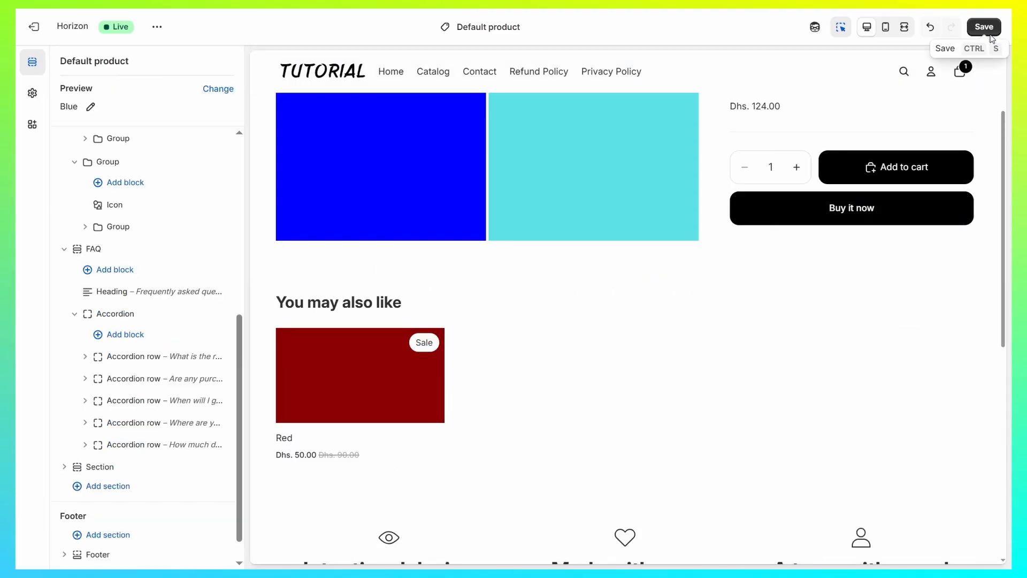
- Save the changes to the Default product template and look over the page preview
left_click(992, 32)
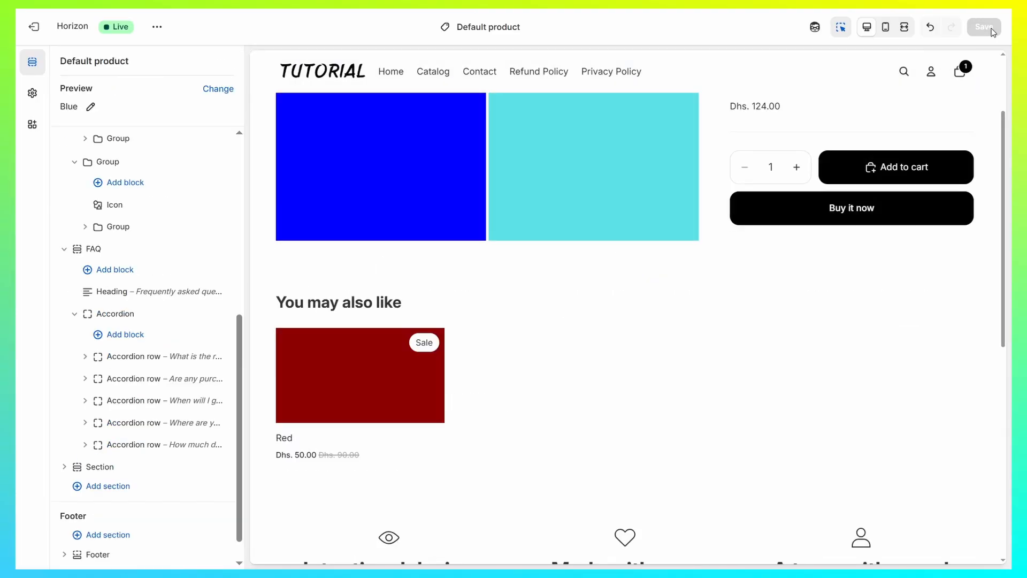
scroll(486, 321, "down", 8)
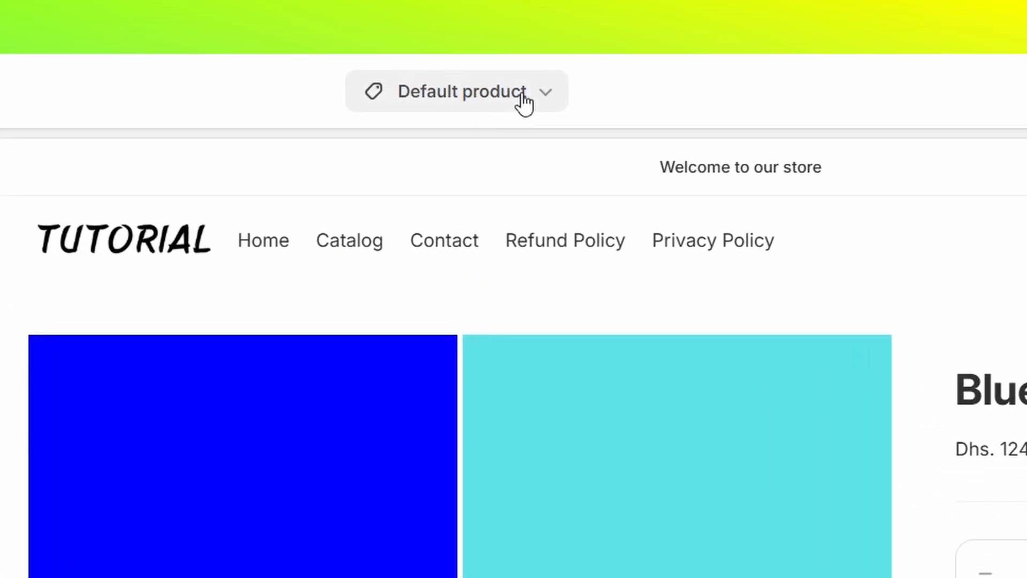
- Create a product template named "Product Red." based on Default product
left_click(507, 28)
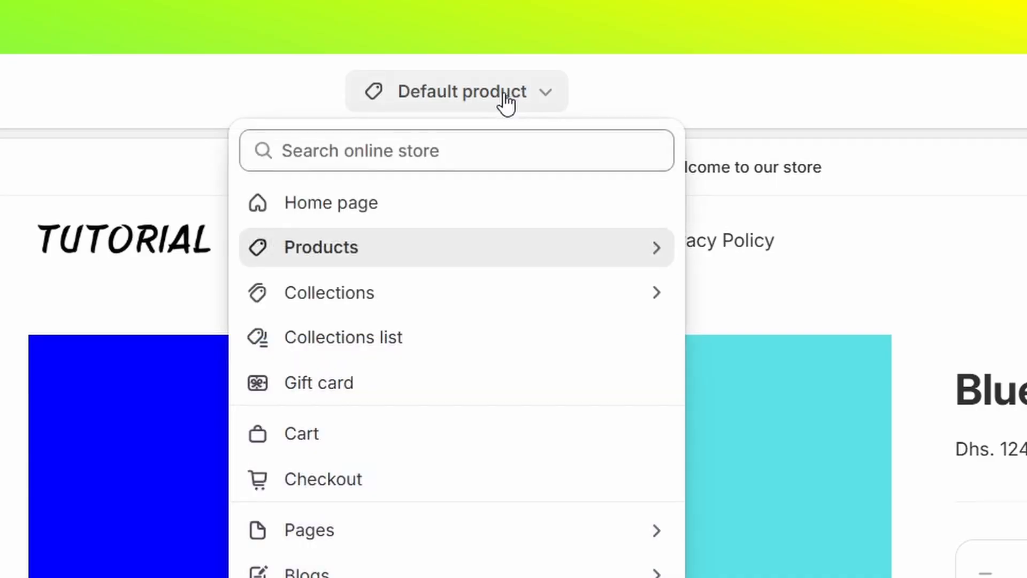
left_click(367, 247)
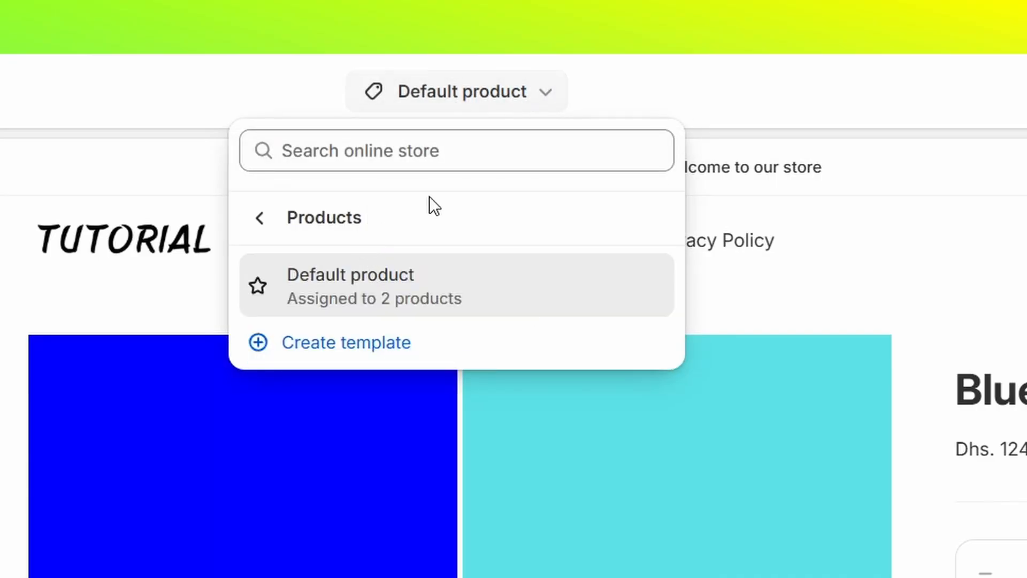
left_click(339, 343)
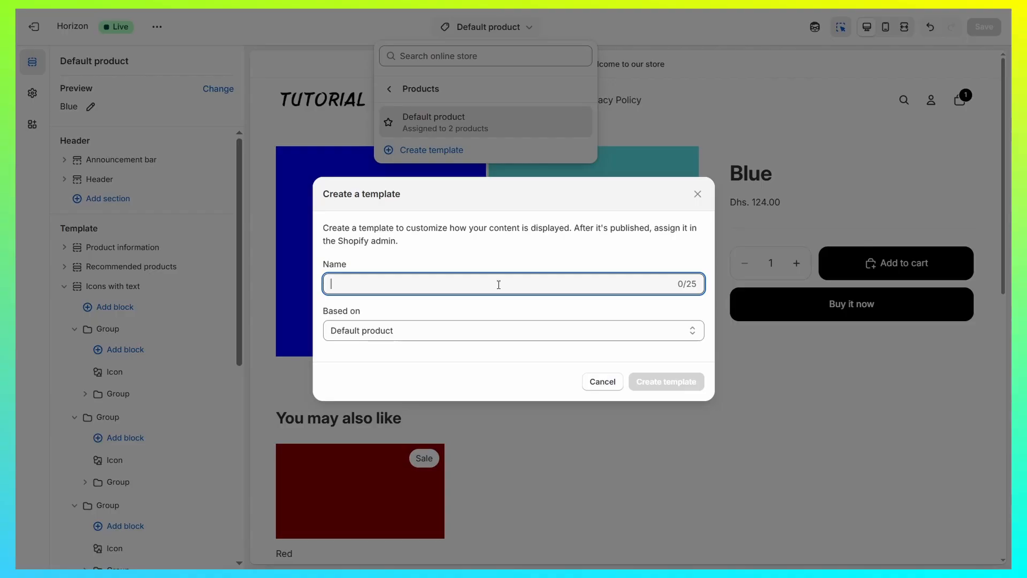
type("Product Red.")
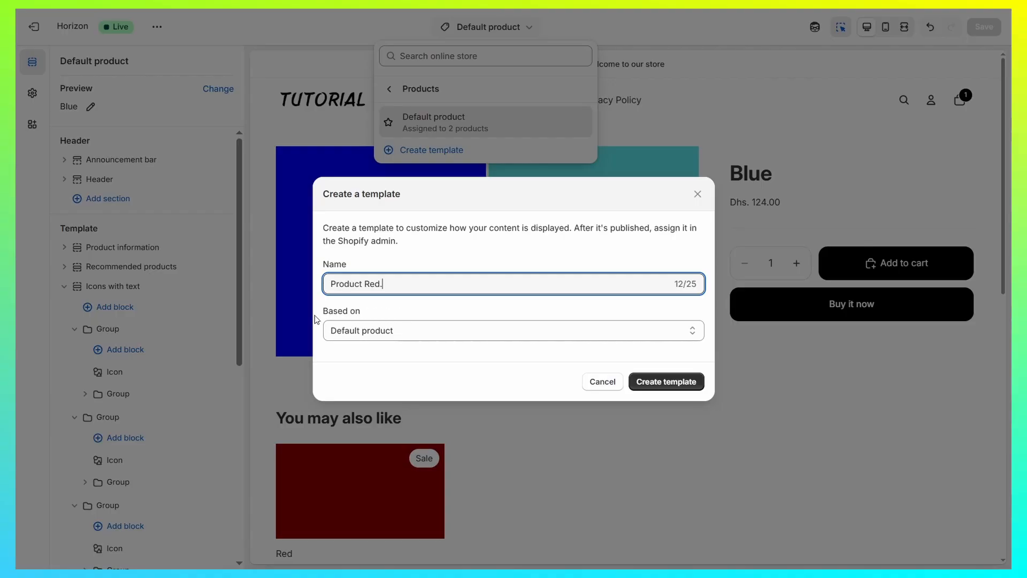
left_click_drag(319, 311, 355, 314)
left_click(371, 312)
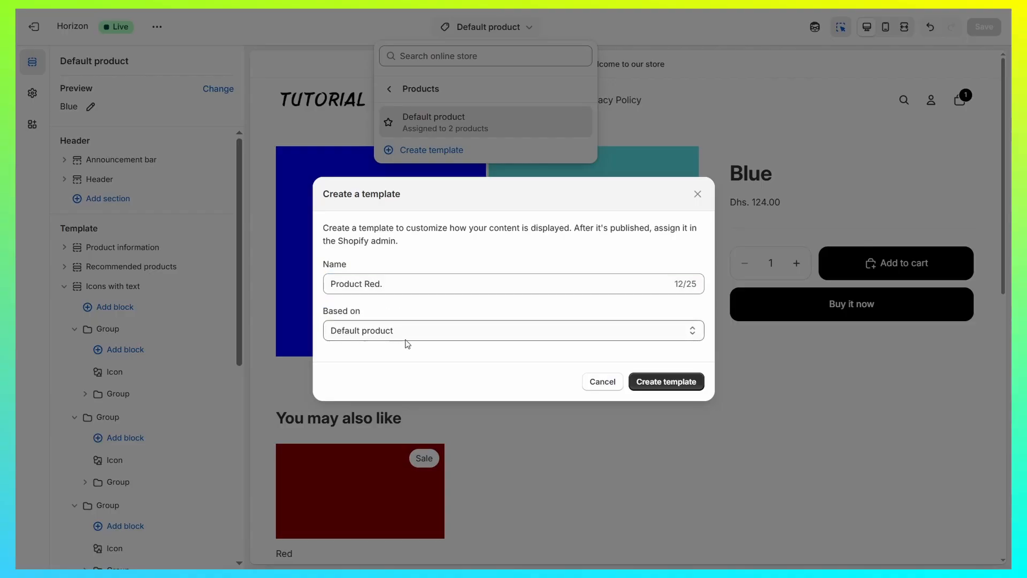
left_click(675, 382)
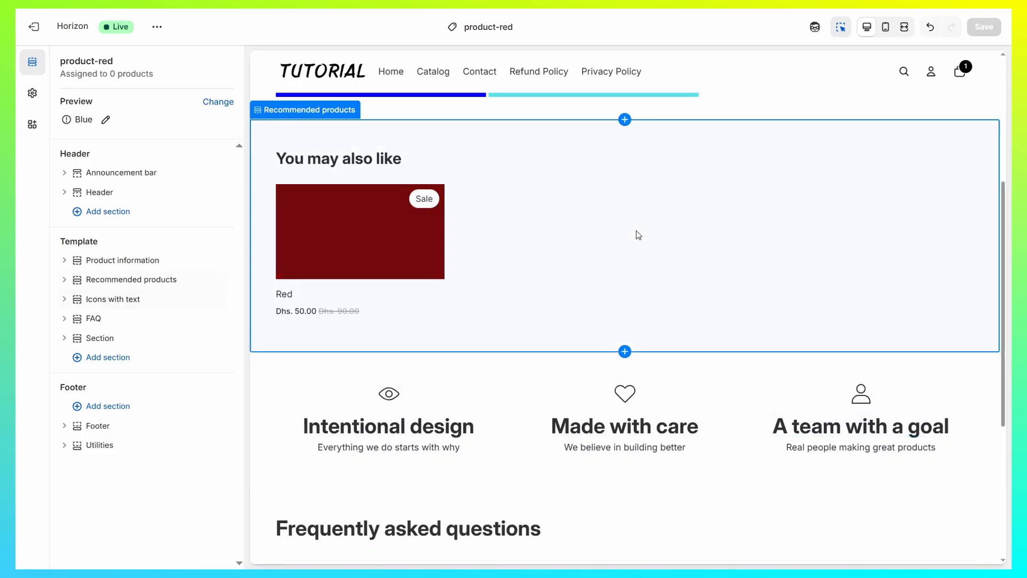
- Examine the Recommended products and Product information sections of the new product-red template
scroll(636, 234, "up", 2)
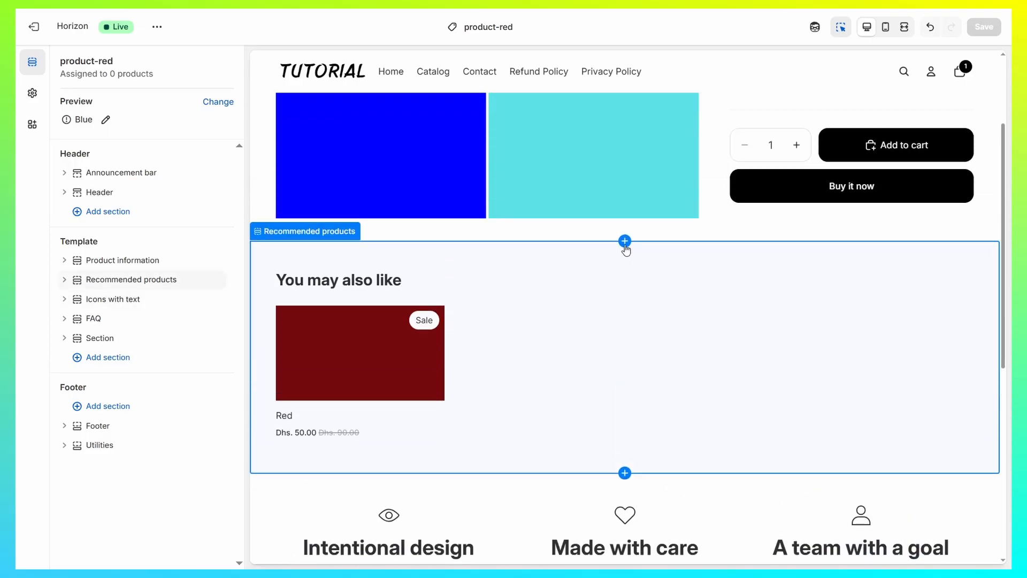
left_click(608, 309)
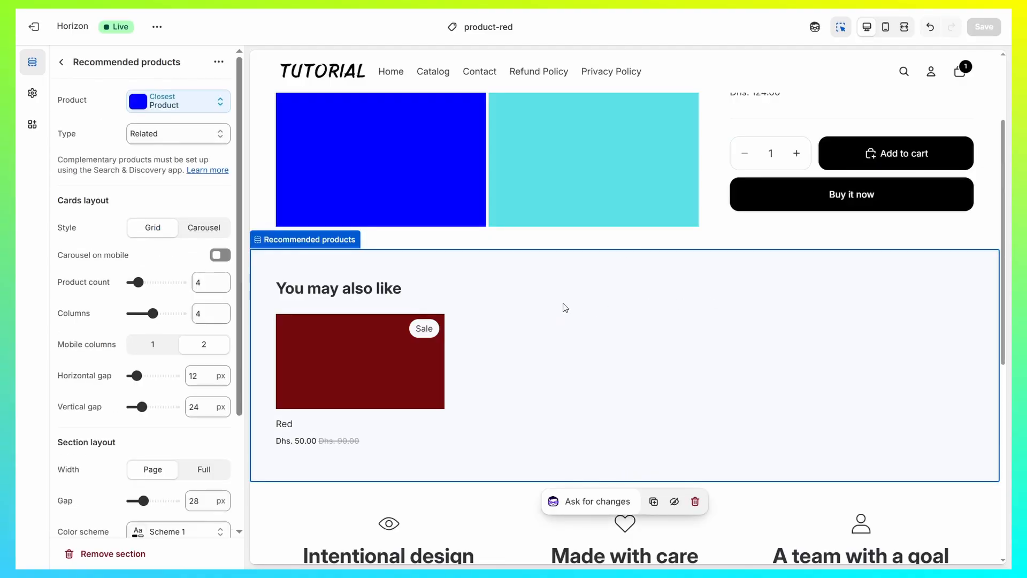
left_click(61, 62)
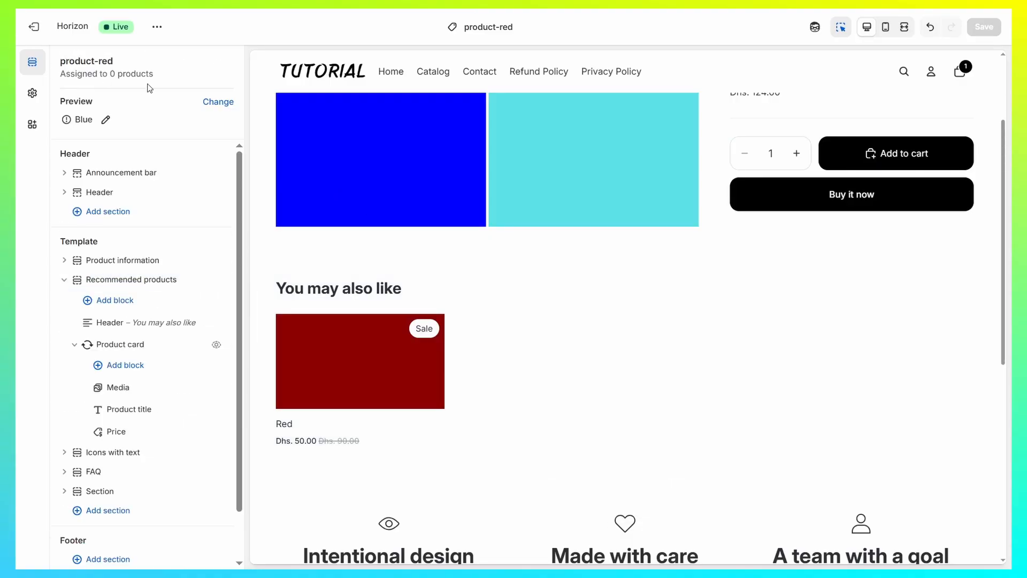
double_click(105, 61)
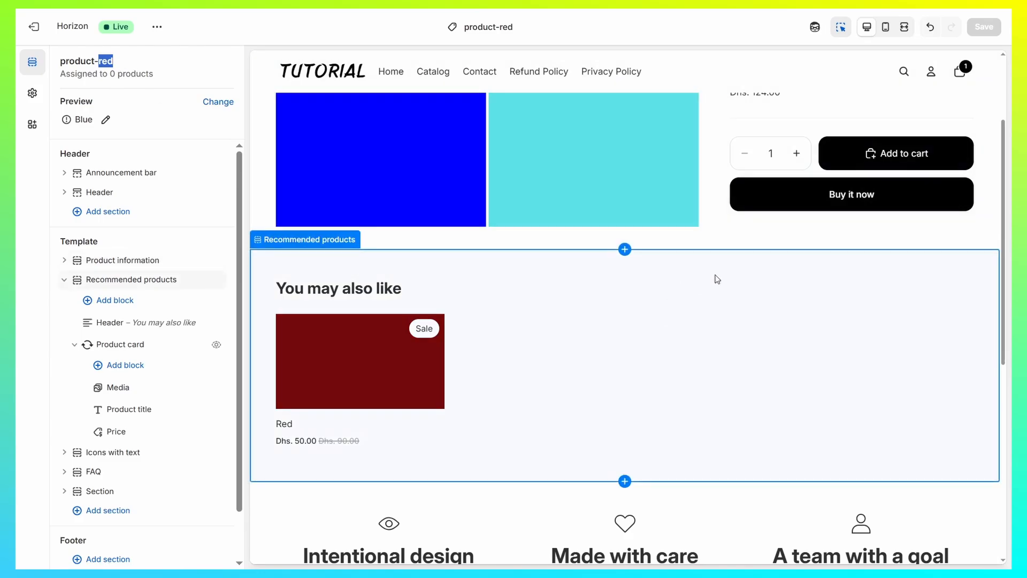
scroll(749, 281, "up", 3)
left_click(728, 170)
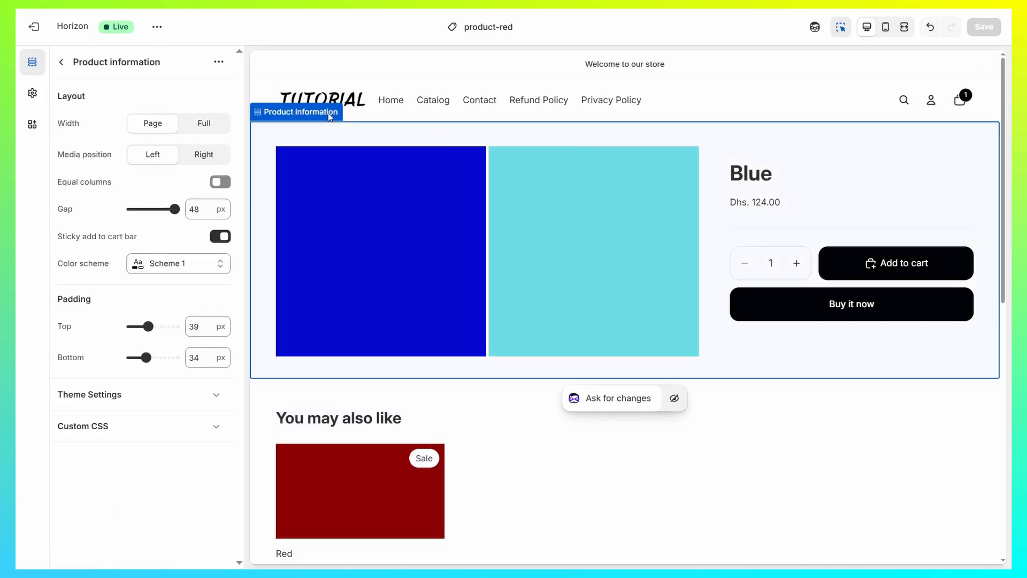
- Return to the section list and switch the template's preview product to Red
left_click(61, 61)
left_click(218, 101)
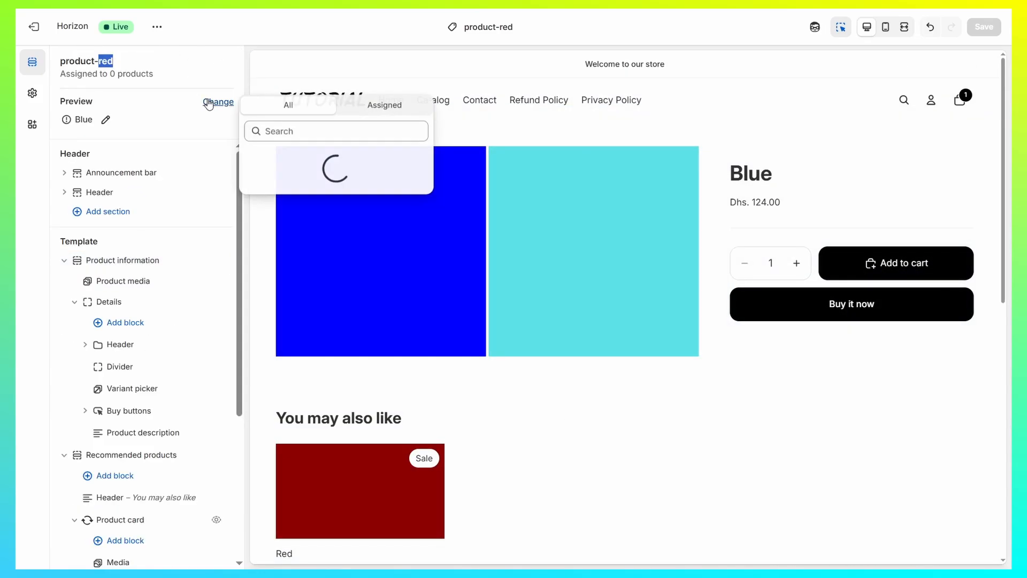
left_click(285, 196)
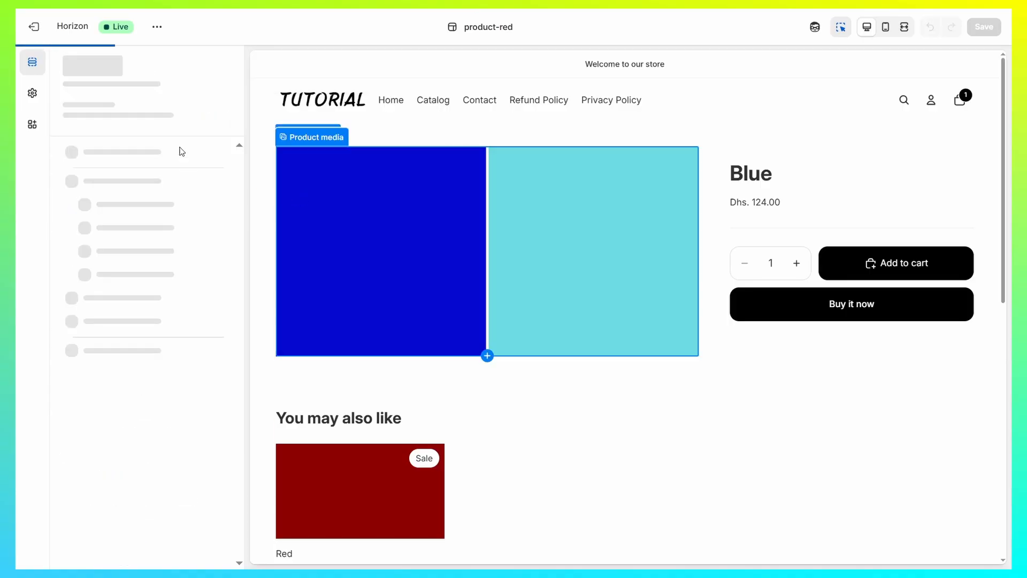
- Remove the Recommended products, Icons with text and FAQ sections from the product-red template
scroll(714, 252, "down", 4)
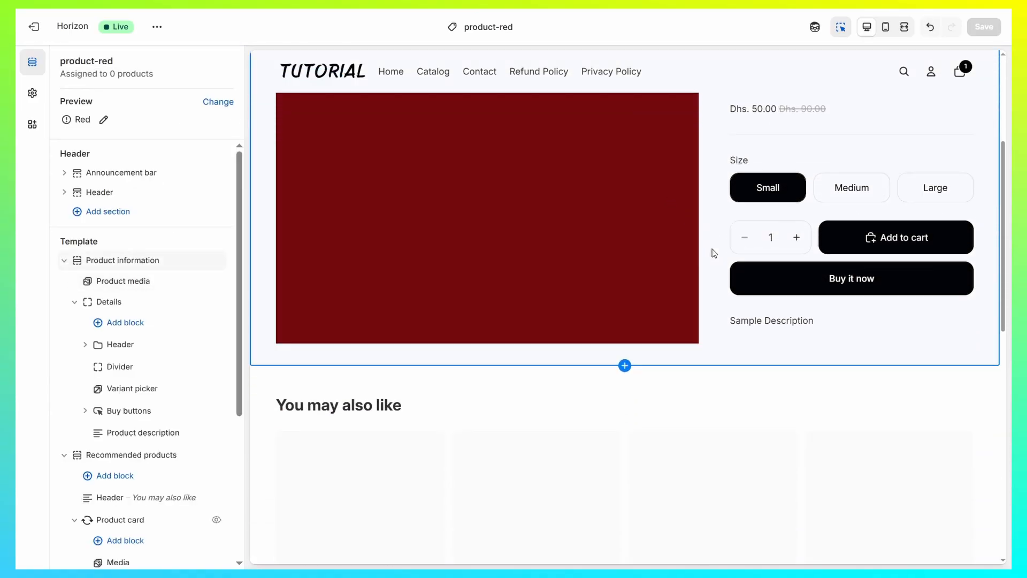
left_click(578, 331)
scroll(562, 321, "down", 2)
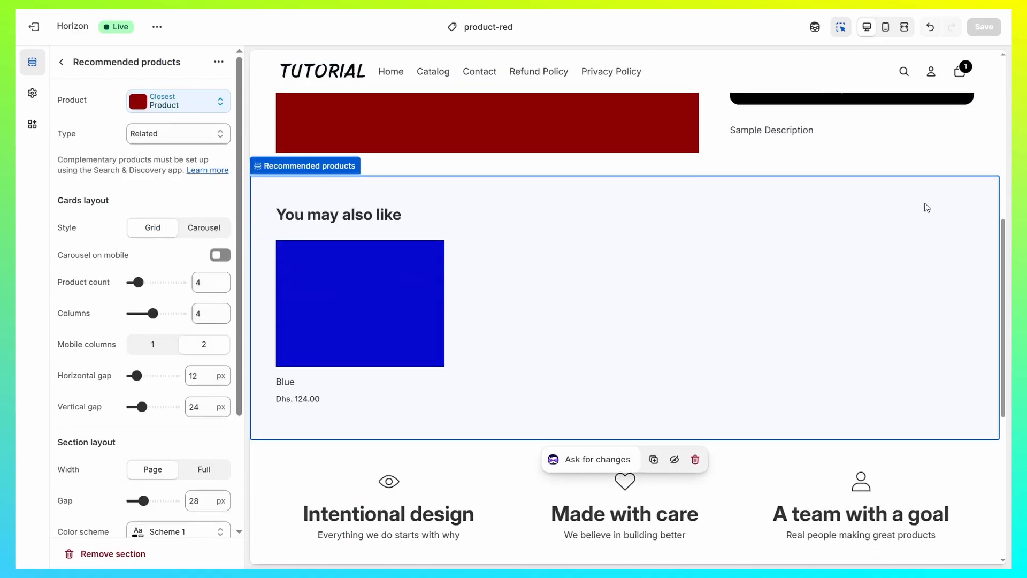
left_click(60, 62)
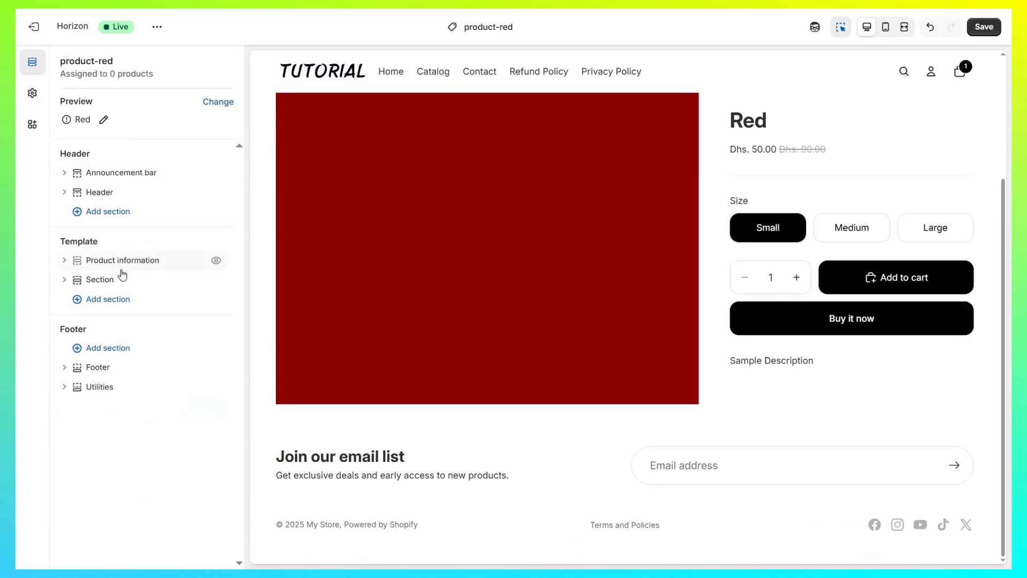
- Add an Editorial section to the template and set its media to the Colors PNG image
left_click(113, 301)
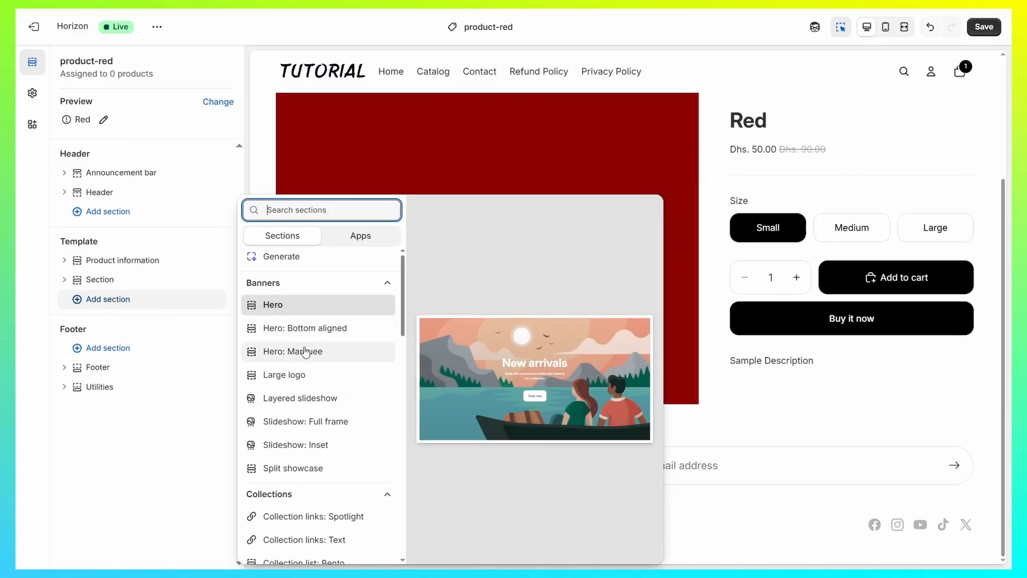
left_click(273, 340)
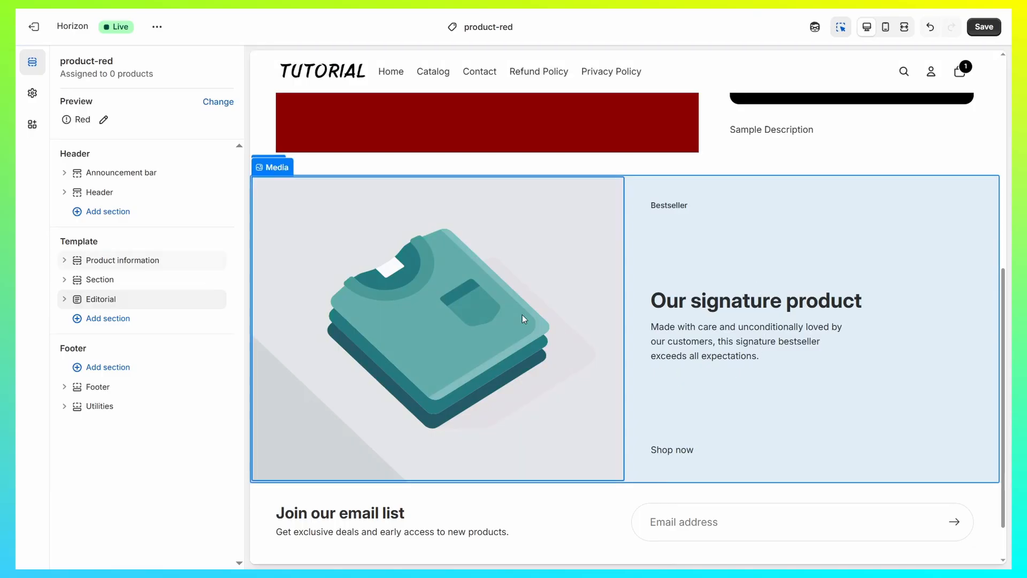
left_click(522, 314)
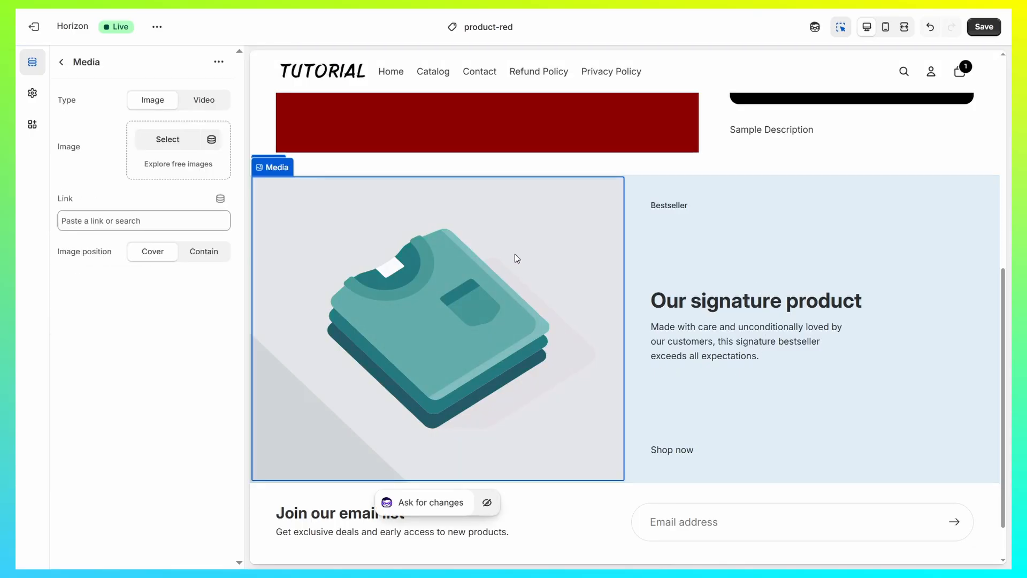
left_click(162, 143)
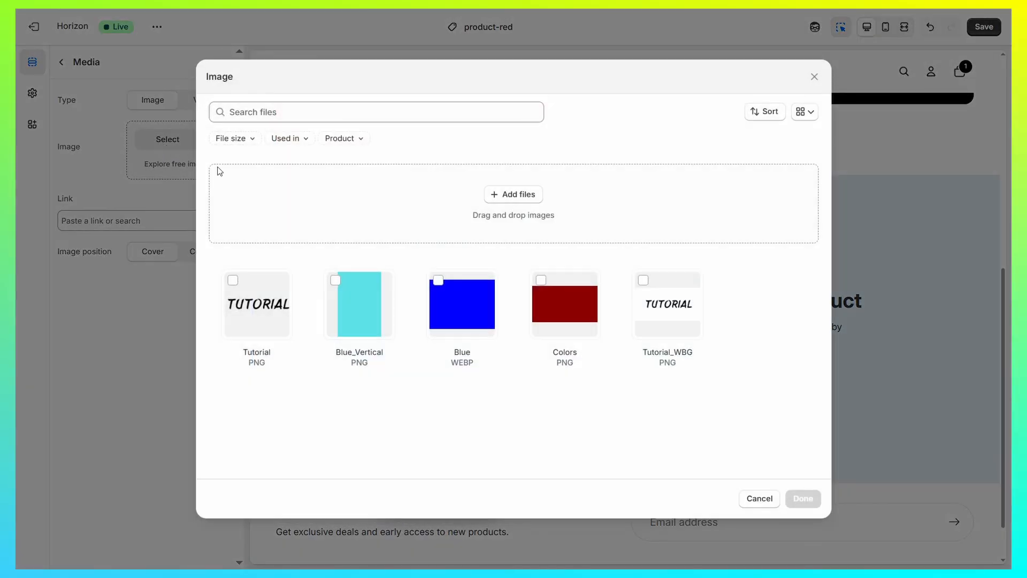
left_click(542, 281)
left_click(804, 498)
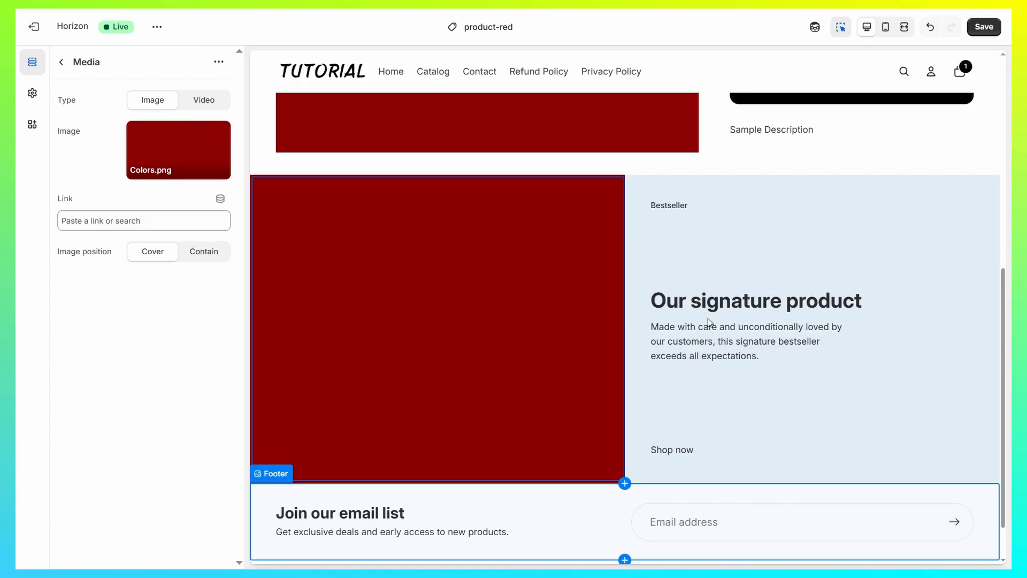
- Set the Editorial section's media position to Right and apply a dark gray color scheme with white text
left_click(709, 321)
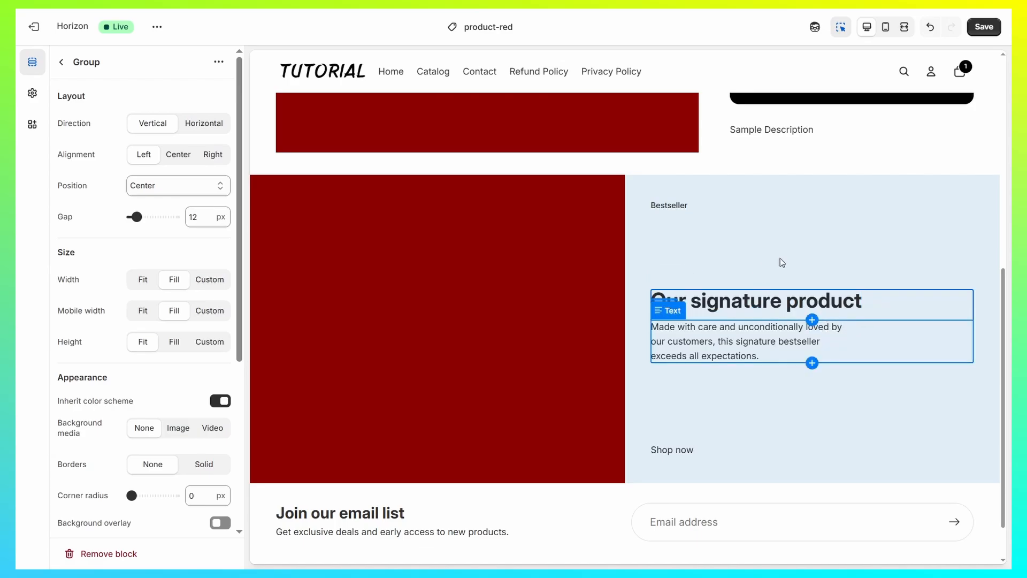
left_click(810, 257)
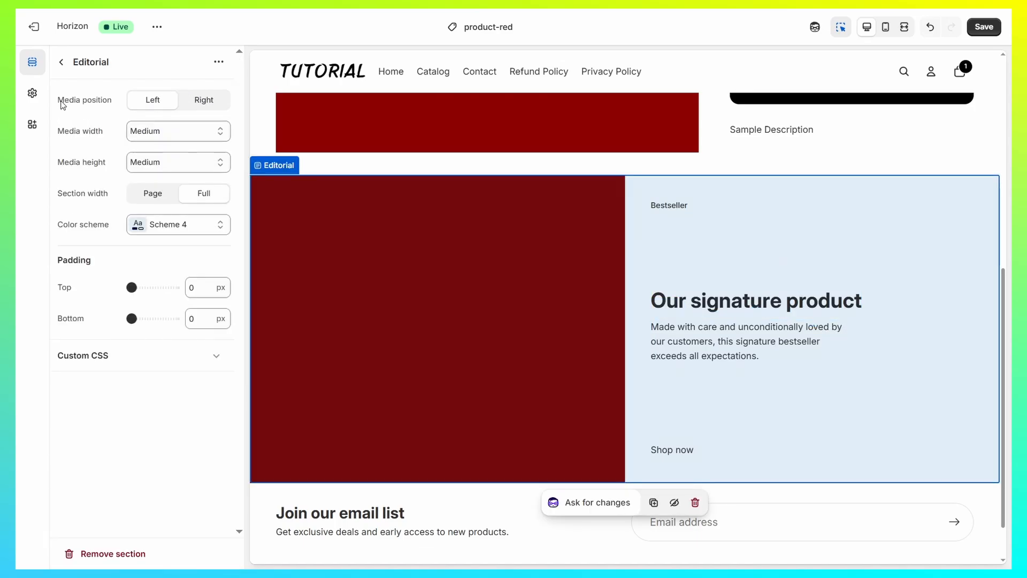
left_click_drag(62, 105, 138, 111)
left_click(203, 100)
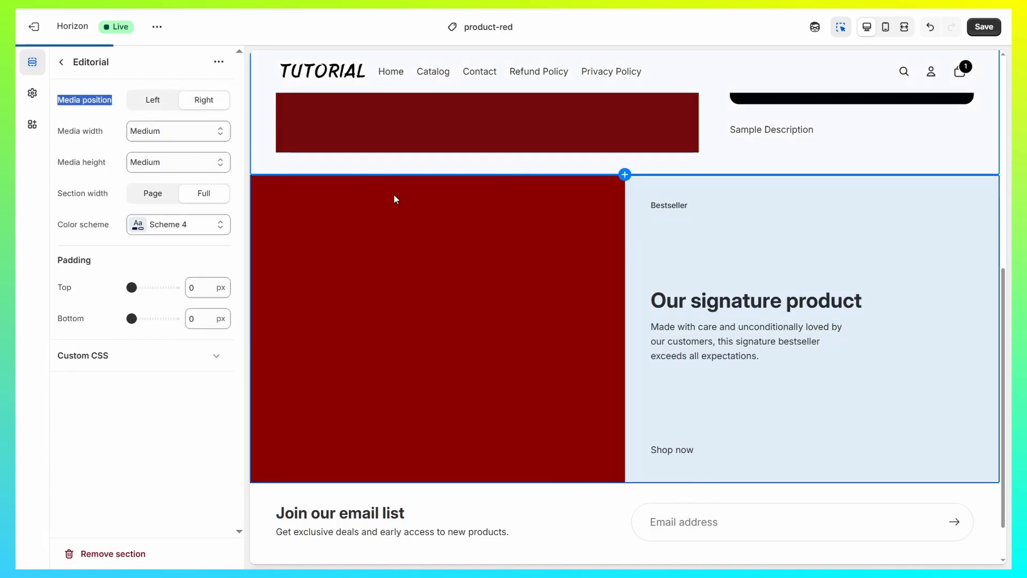
scroll(640, 147, "up", 3)
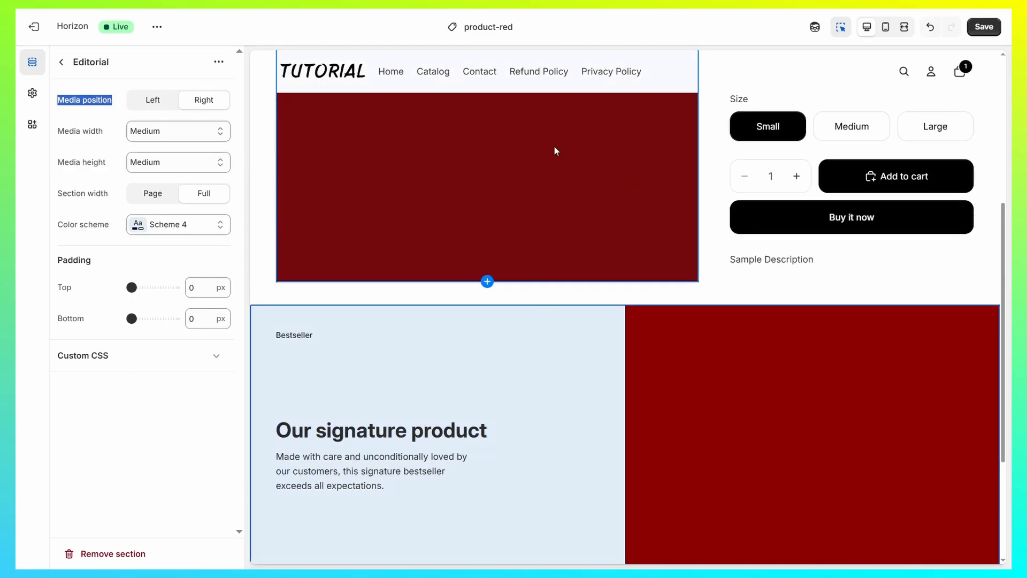
left_click(207, 229)
left_click(191, 401)
scroll(633, 340, "down", 3)
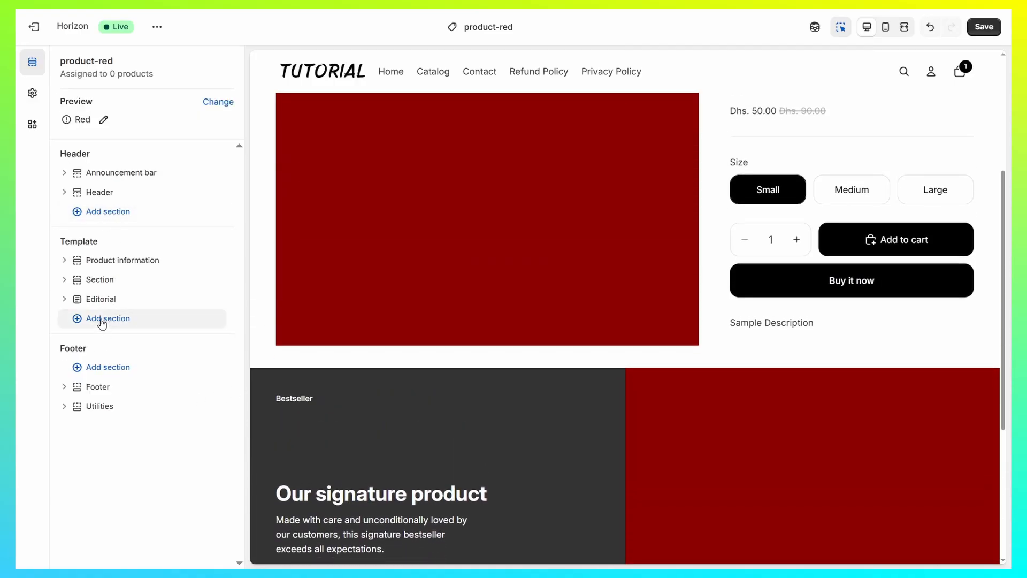
- Add an Editorial: Jumbo text section below Editorial and set its media position to Left
left_click(105, 319)
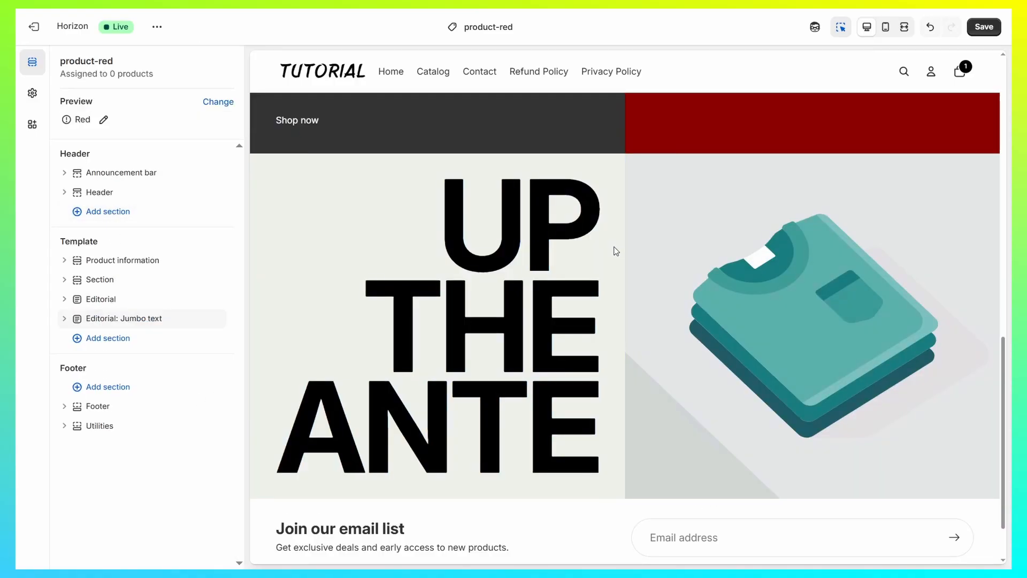
left_click(356, 194)
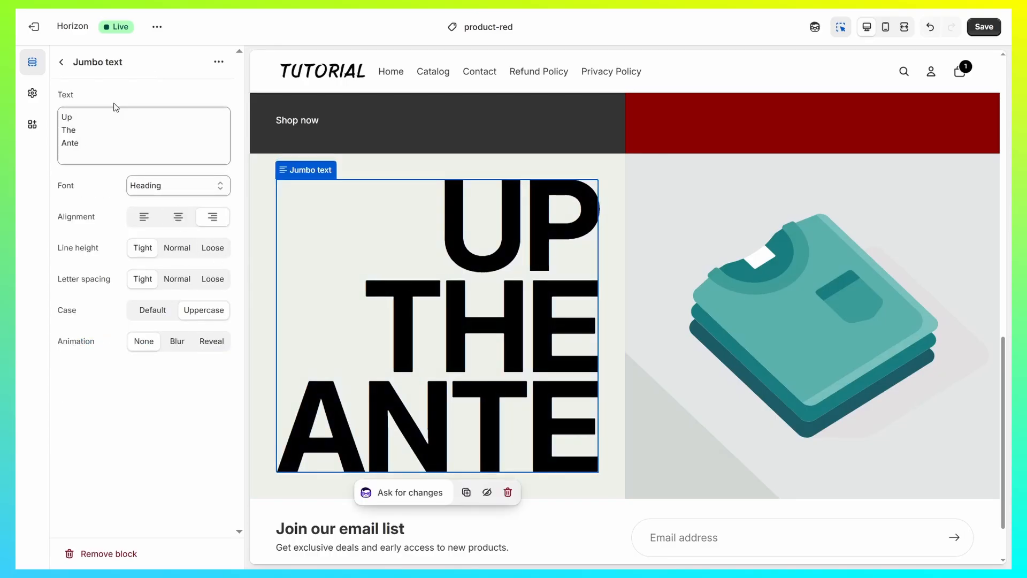
left_click(61, 61)
left_click(148, 102)
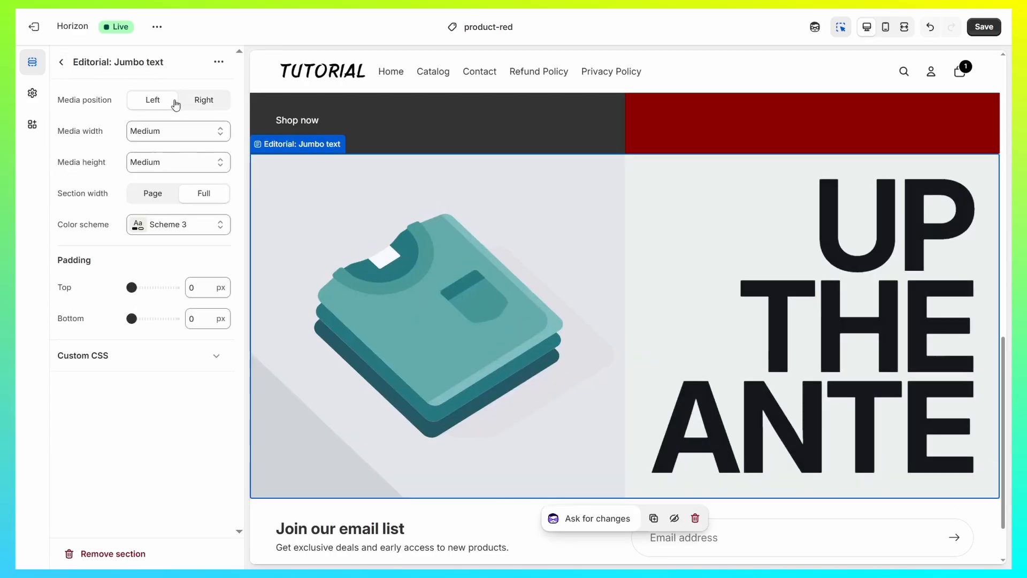
left_click(62, 63)
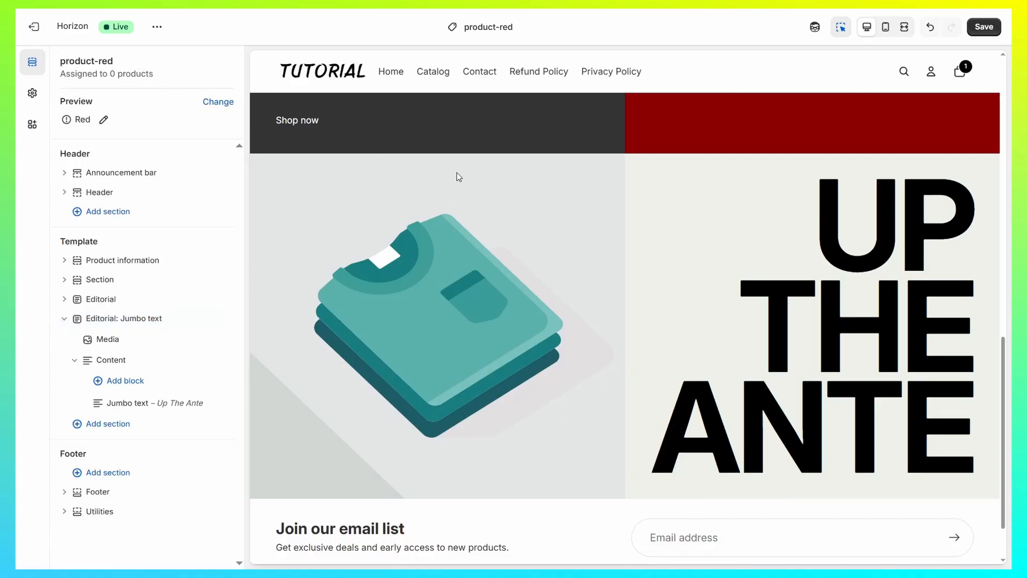
- Set the Editorial: Jumbo text section's media to the dark red image and give the section a white color scheme
left_click(506, 284)
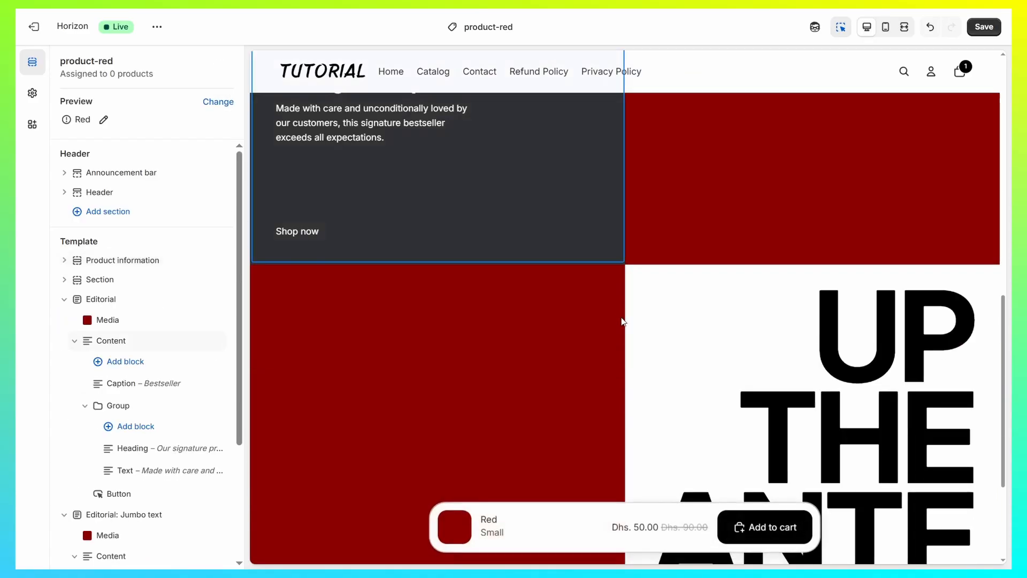
scroll(707, 289, "up", 1)
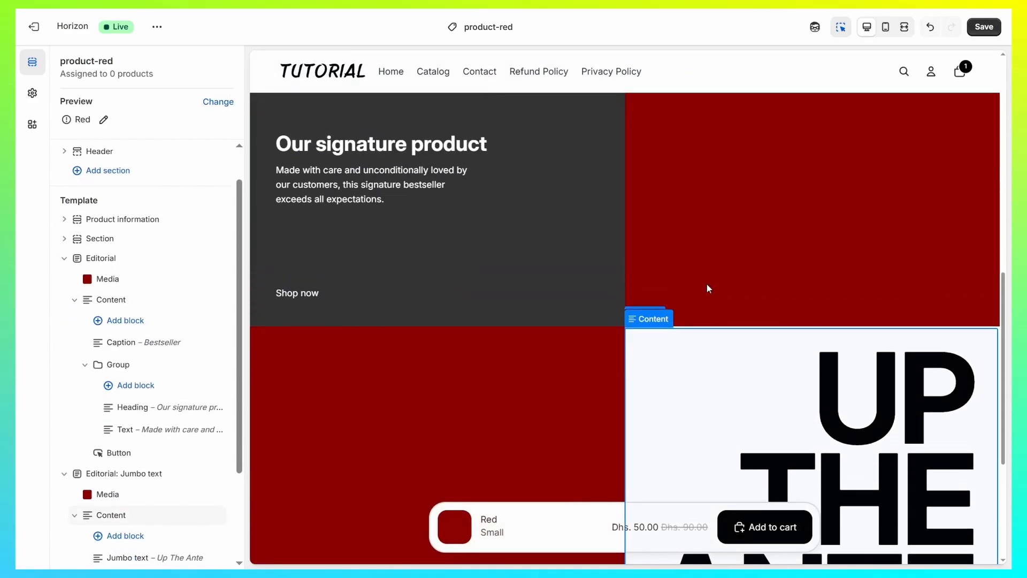
- Save the changes to the product-red template and look over the page preview
scroll(705, 288, "down", 4)
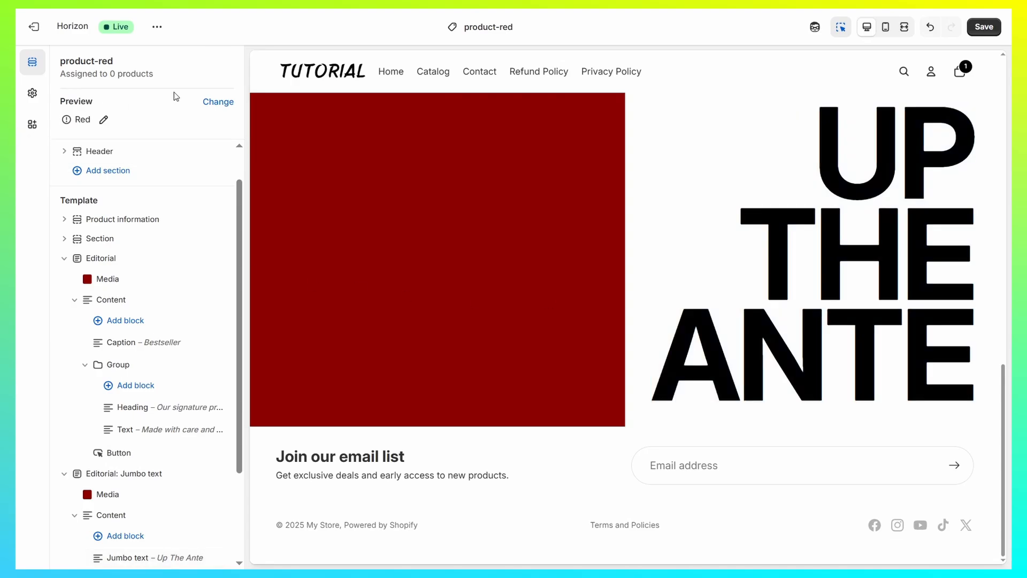
left_click(983, 26)
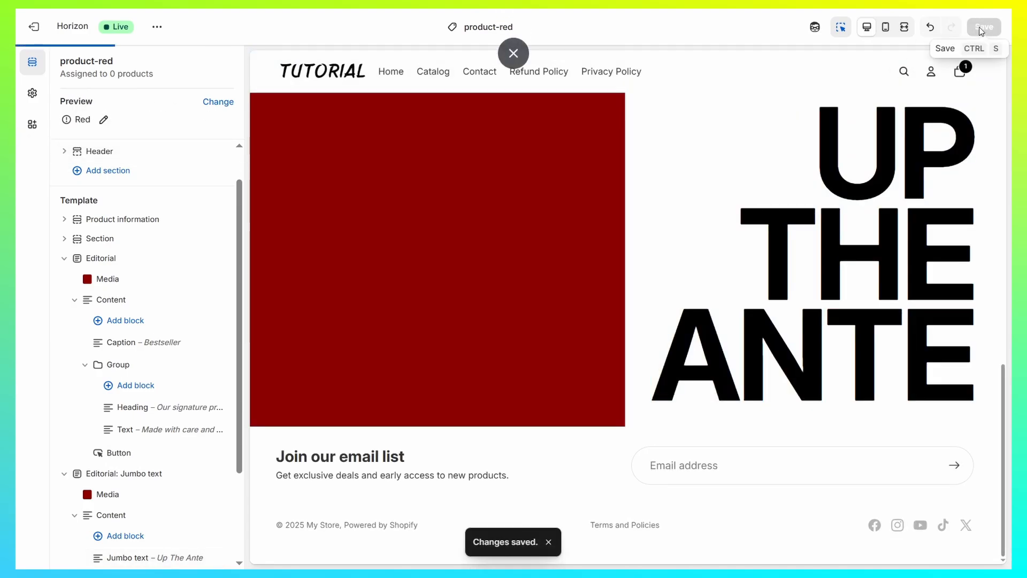
scroll(557, 309, "up", 8)
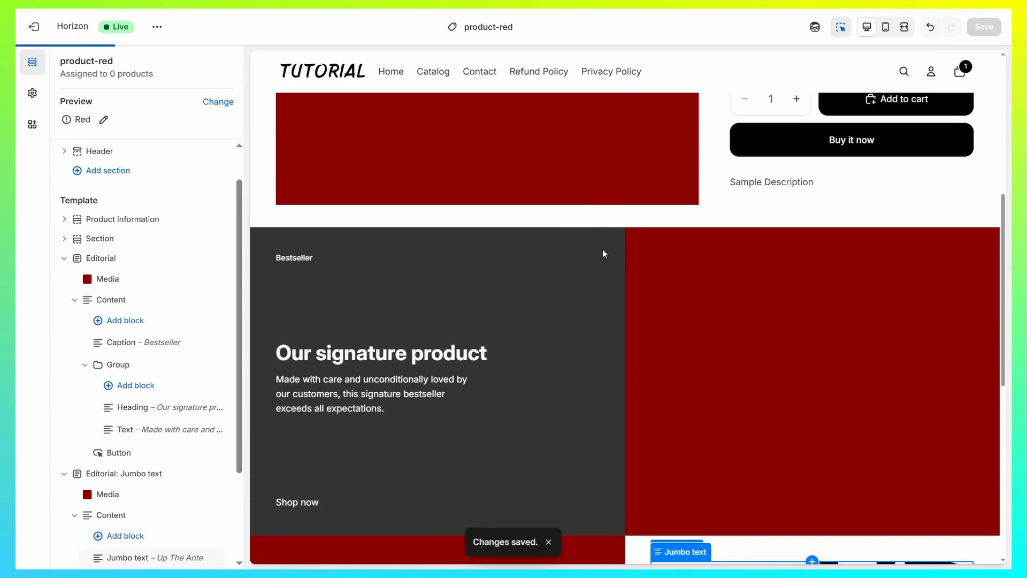
- Look over the product-red preview, leave the theme editor and open the Red product in the store's product list
scroll(560, 185, "up", 5)
scroll(643, 111, "down", 12)
scroll(662, 249, "up", 3)
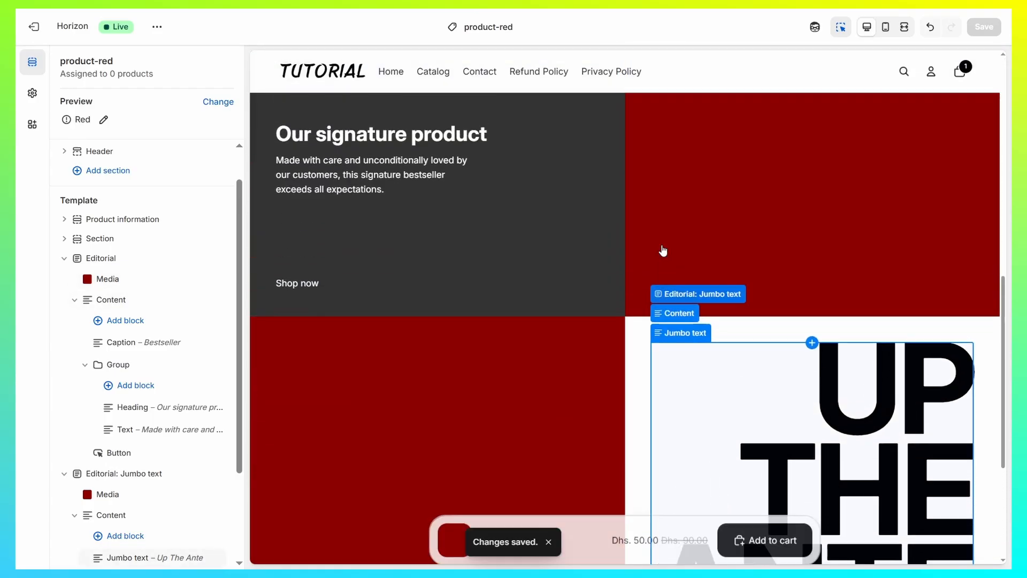
scroll(663, 249, "up", 6)
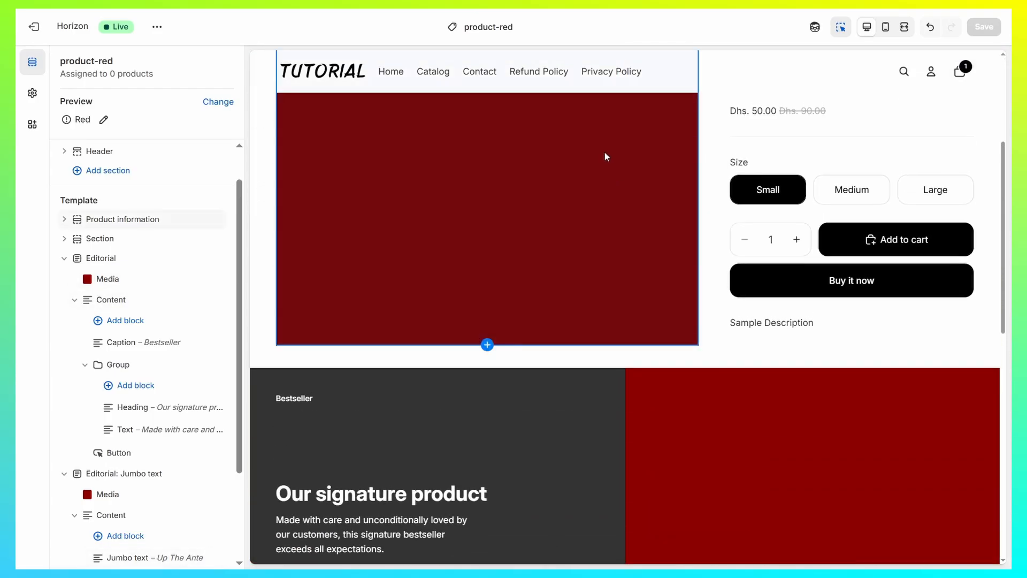
left_click(34, 29)
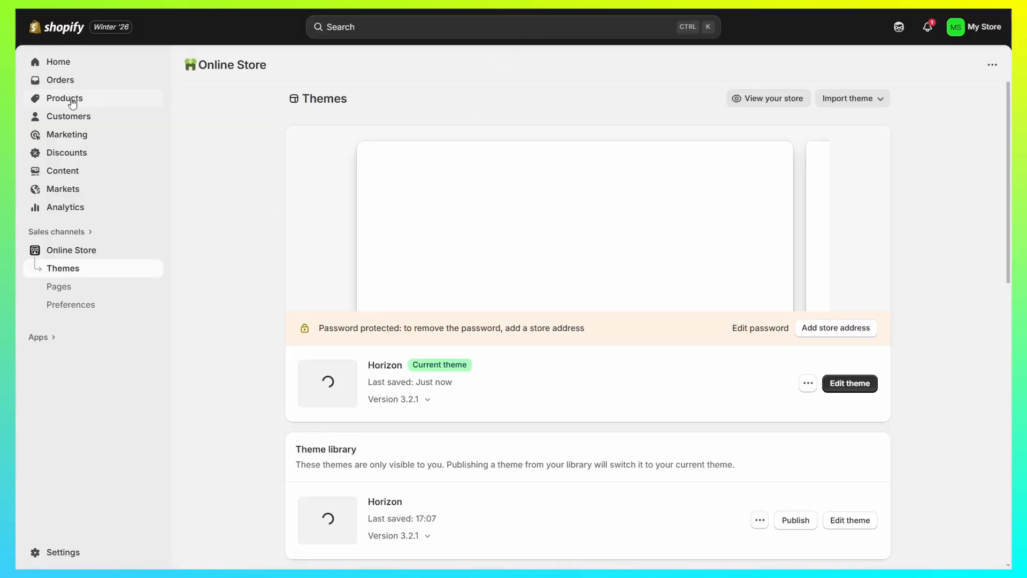
left_click(72, 101)
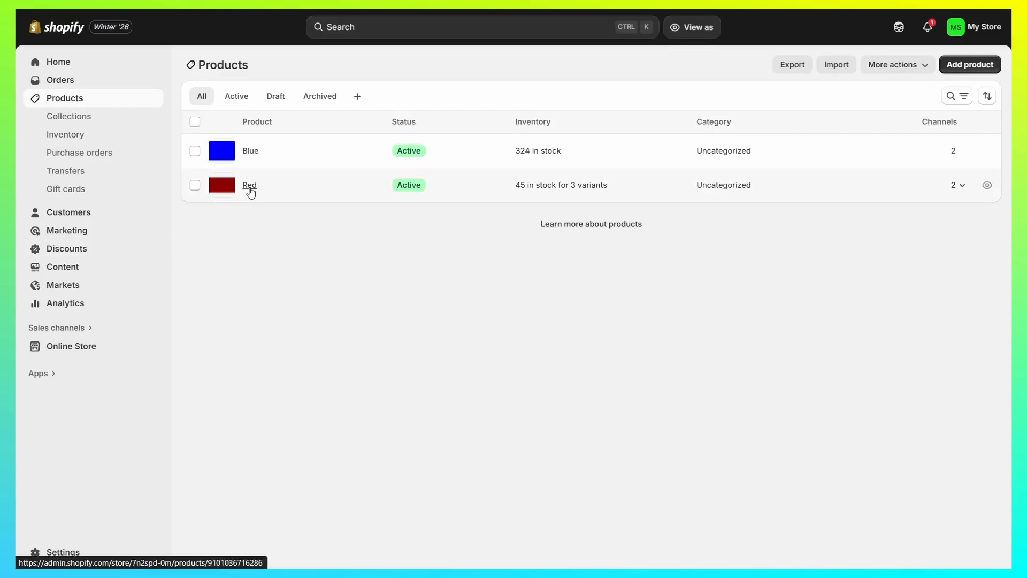
left_click(249, 185)
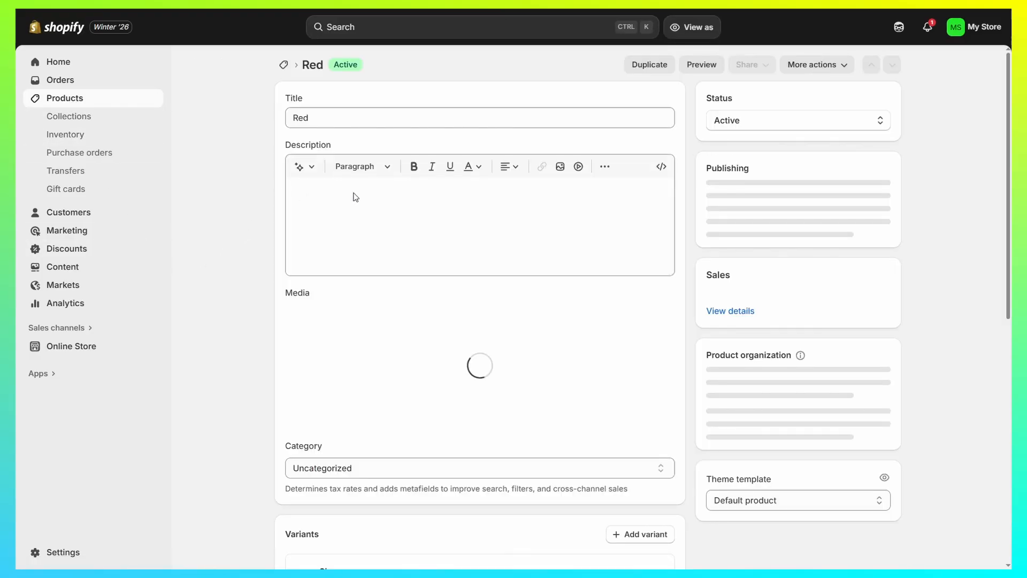
- Assign the product-red theme template to the Red product and save the product
scroll(867, 206, "down", 5)
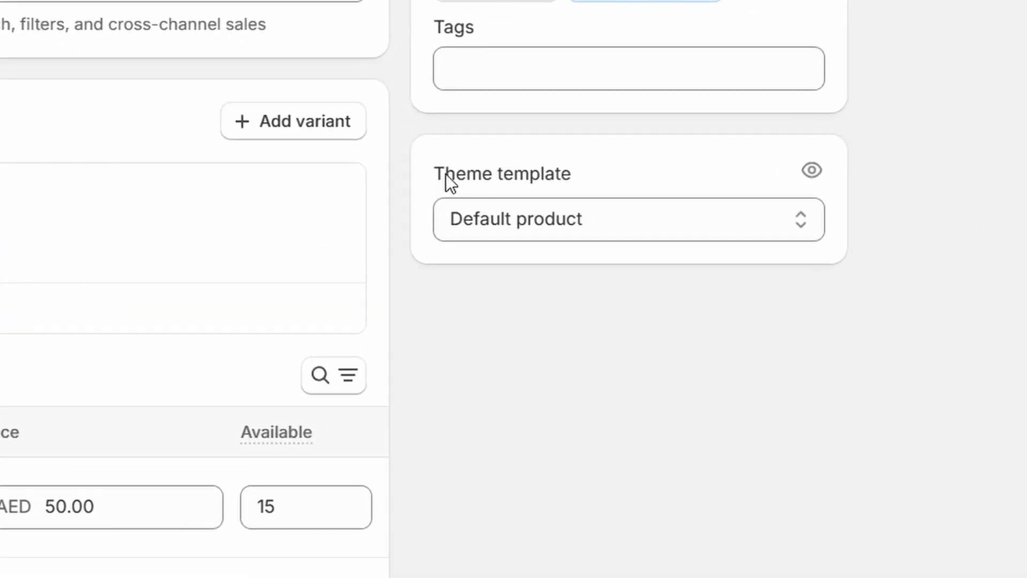
left_click_drag(676, 228, 785, 229)
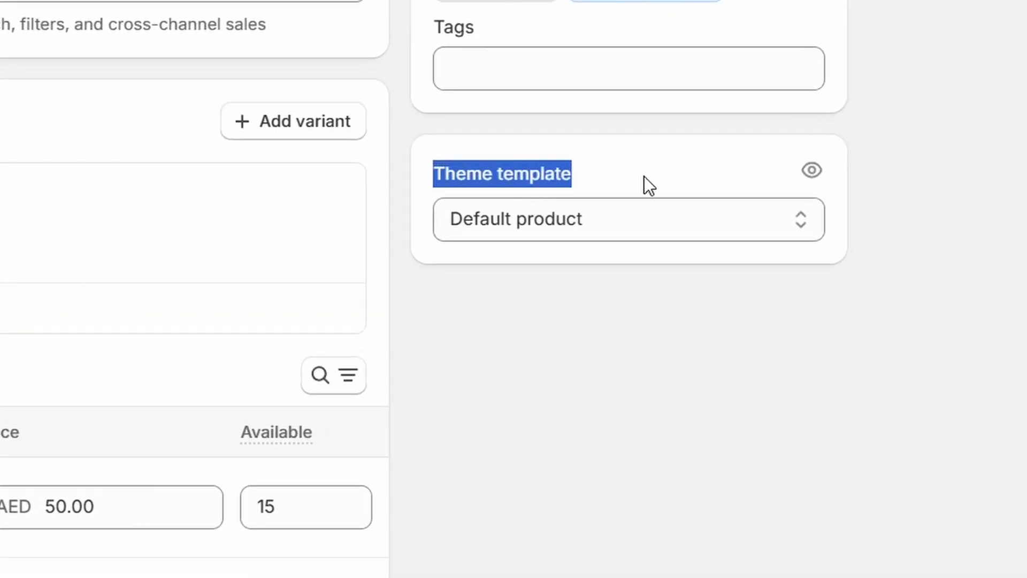
left_click(780, 253)
left_click(544, 292)
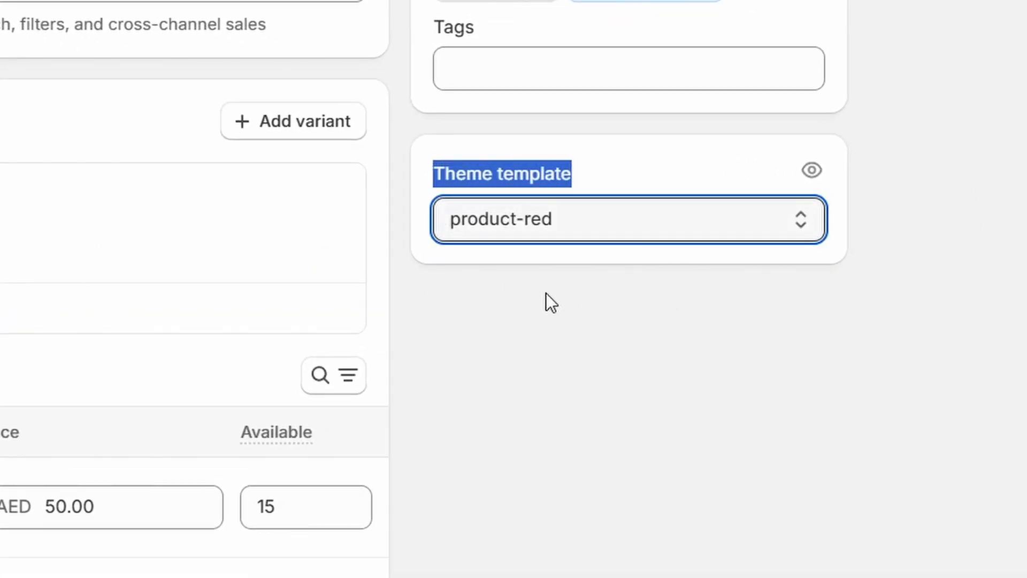
left_click(704, 29)
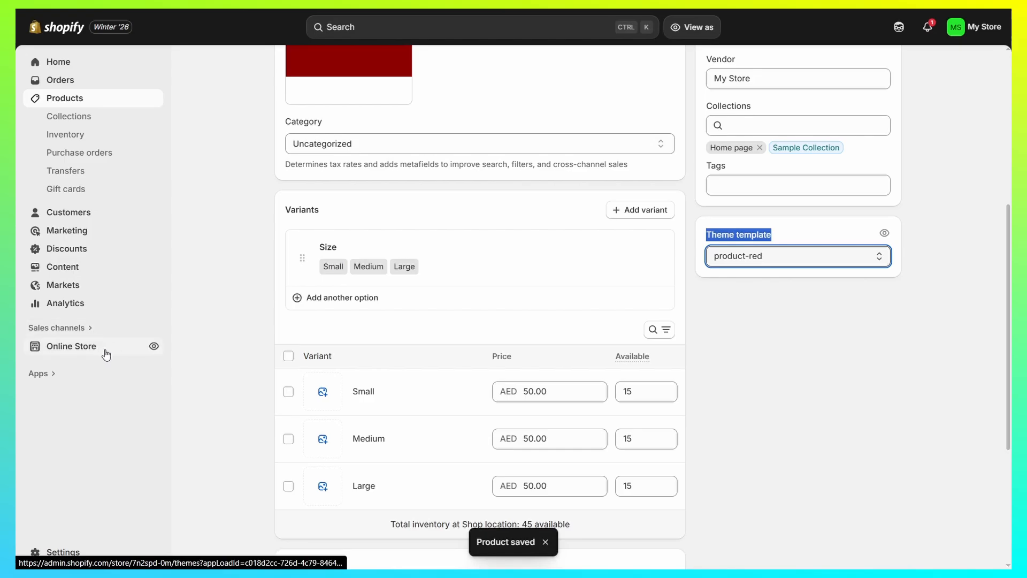
- Open the live storefront and examine the Red product page's layout with its editorial sections
left_click(152, 346)
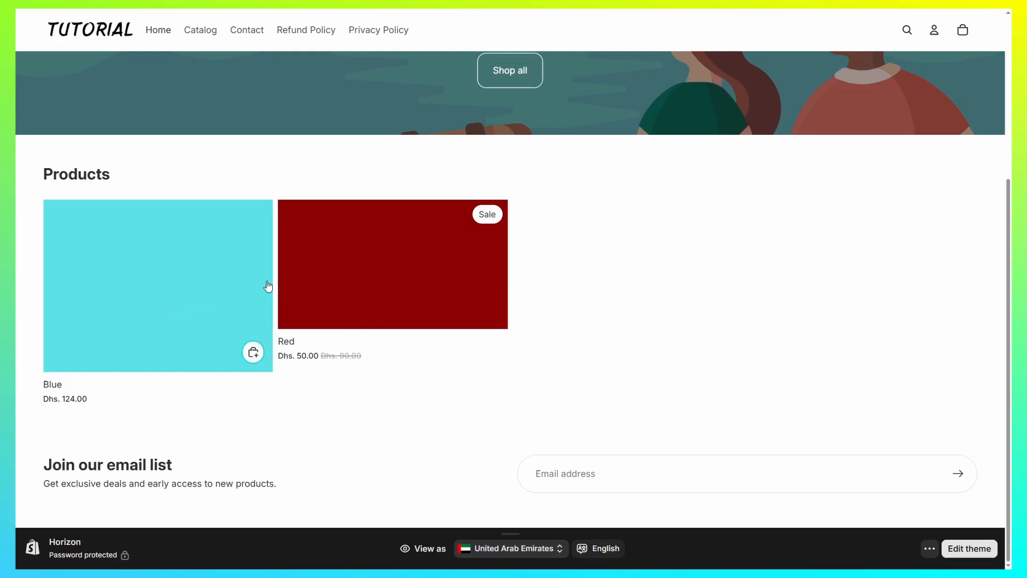
left_click(367, 276)
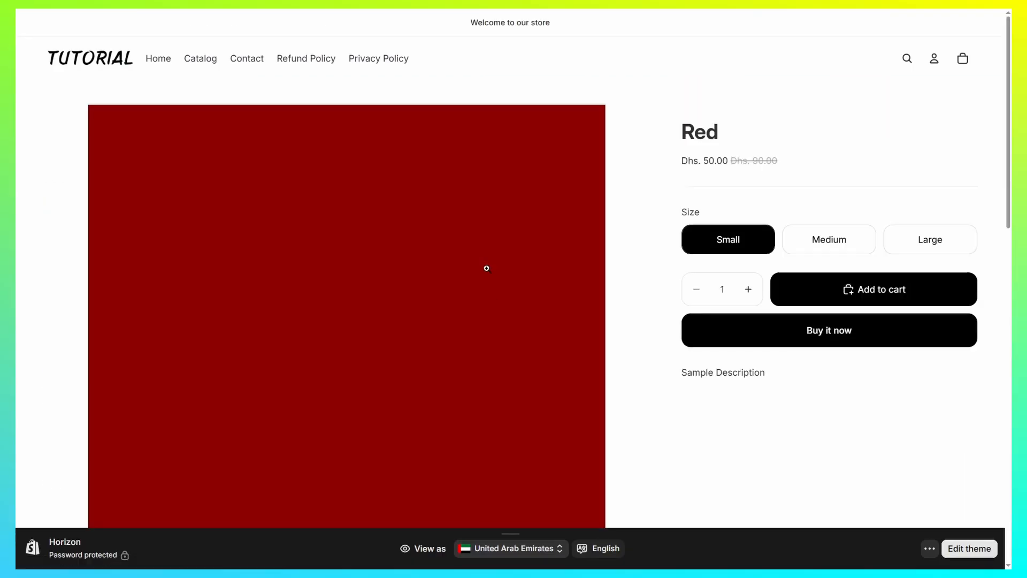
scroll(484, 270, "down", 3)
scroll(474, 280, "down", 10)
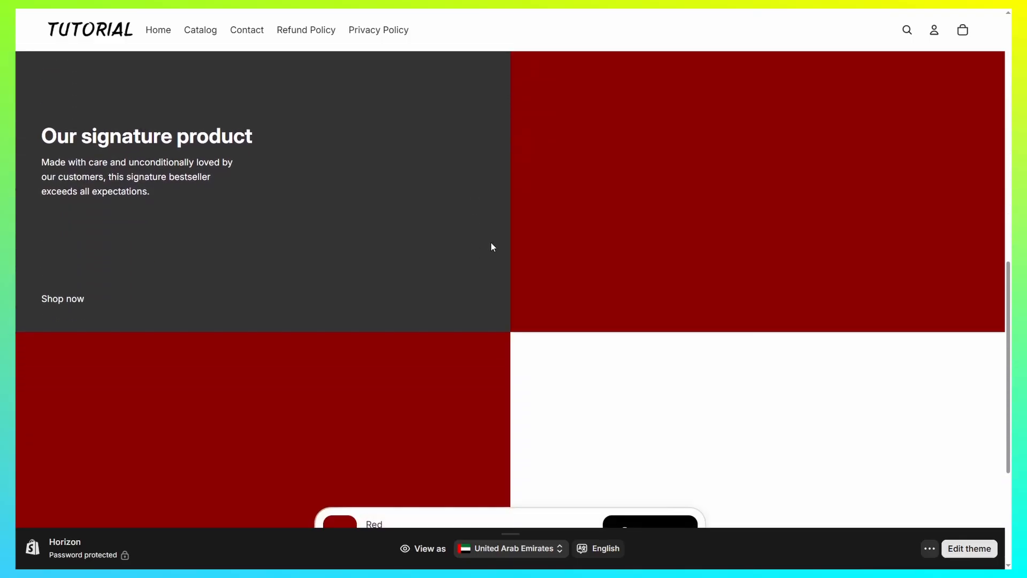
scroll(527, 316, "up", 15)
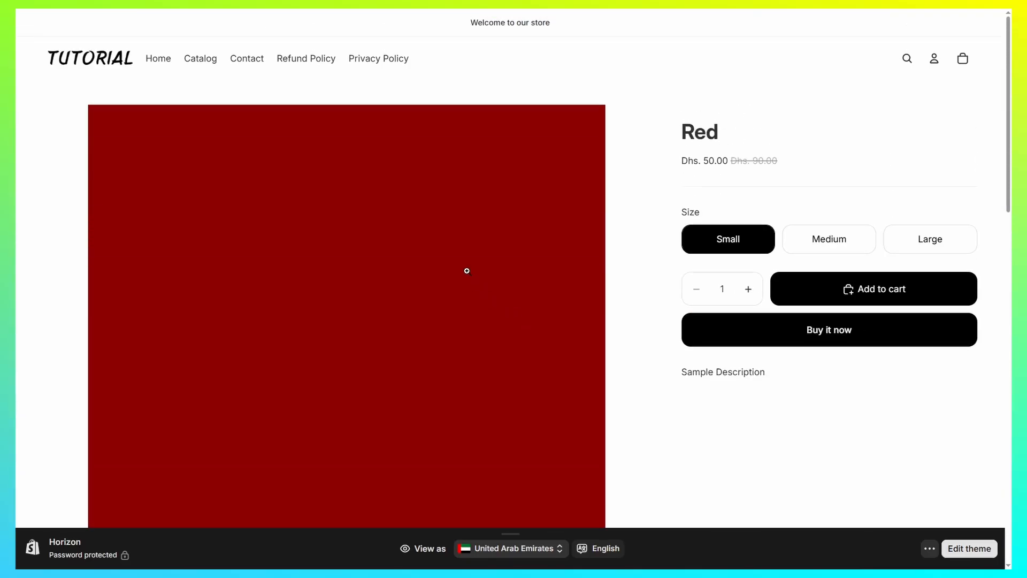
- Open the Blue product from the storefront catalog and examine the sections on its default product page
left_click(202, 59)
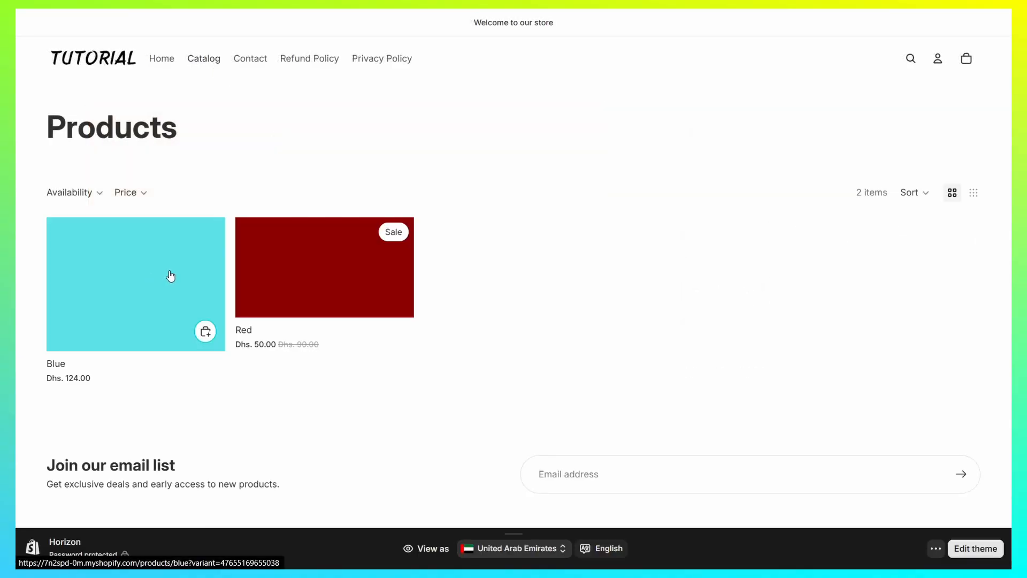
left_click(170, 276)
scroll(340, 241, "down", 6)
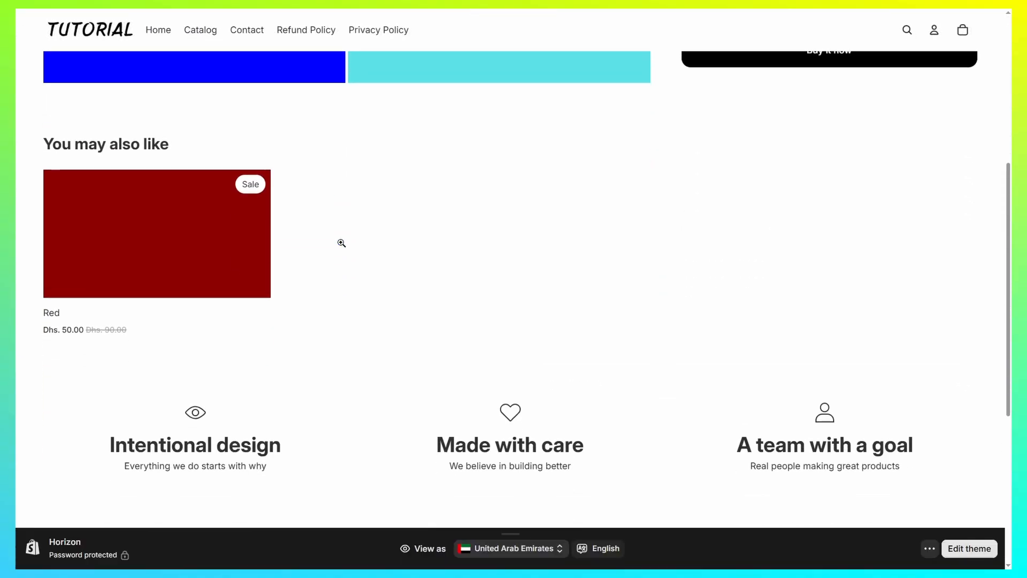
scroll(341, 243, "down", 5)
left_click_drag(465, 185, 634, 196)
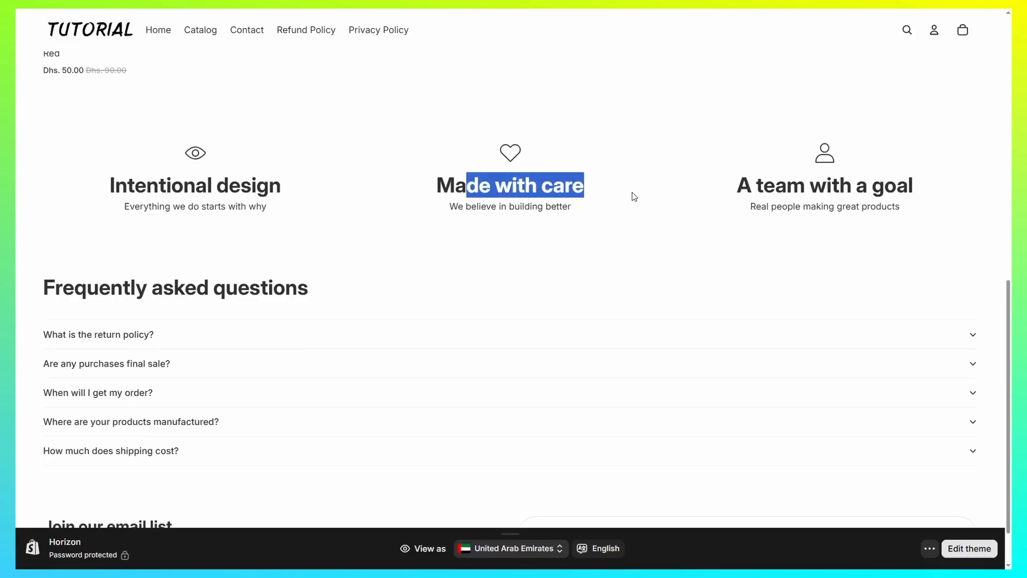
left_click(630, 200)
scroll(621, 202, "down", 1)
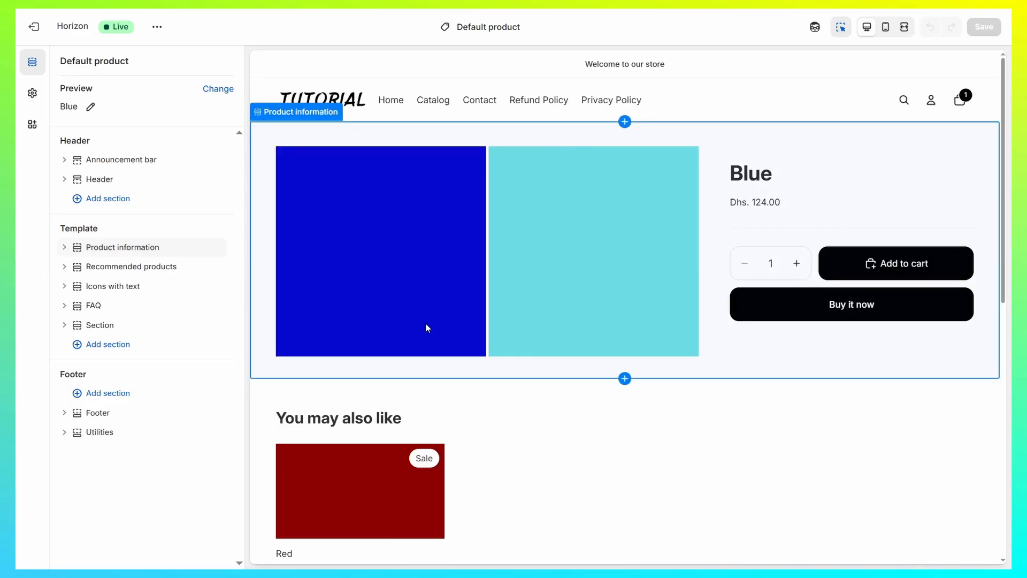
- Add a Payment icons block to the Details group of the Default product template's Product information section
left_click(65, 247)
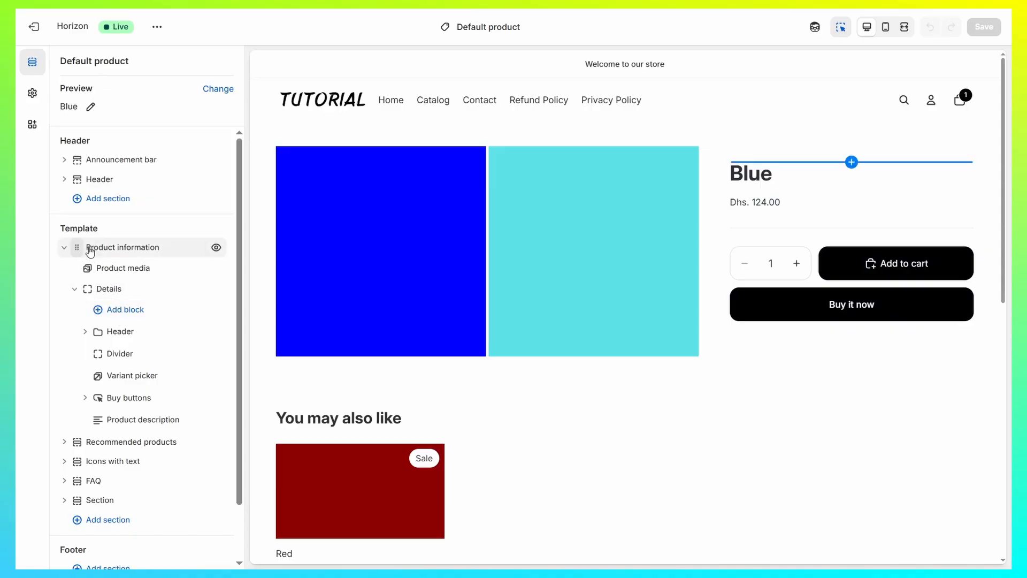
left_click(113, 312)
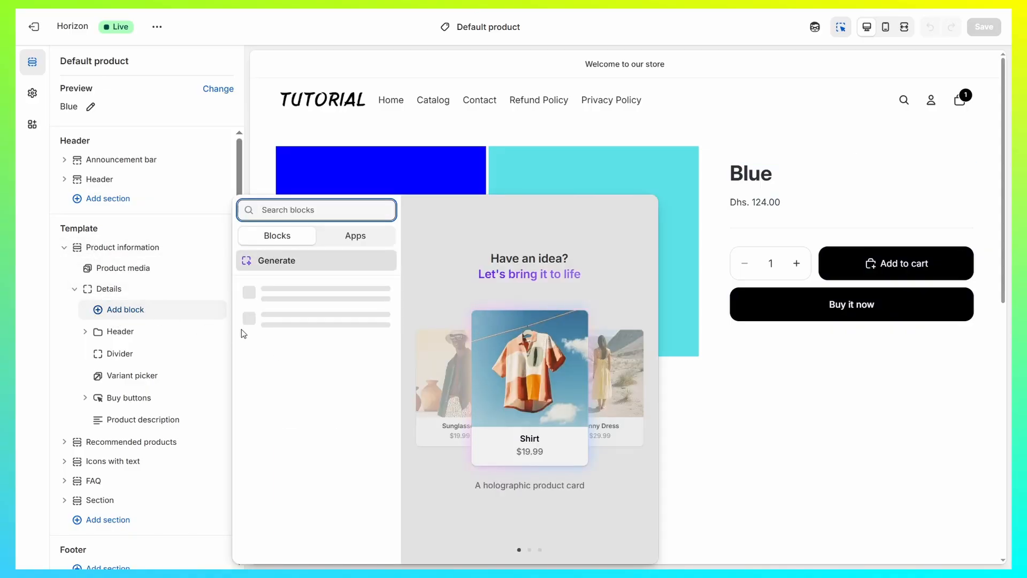
scroll(316, 325, "down", 3)
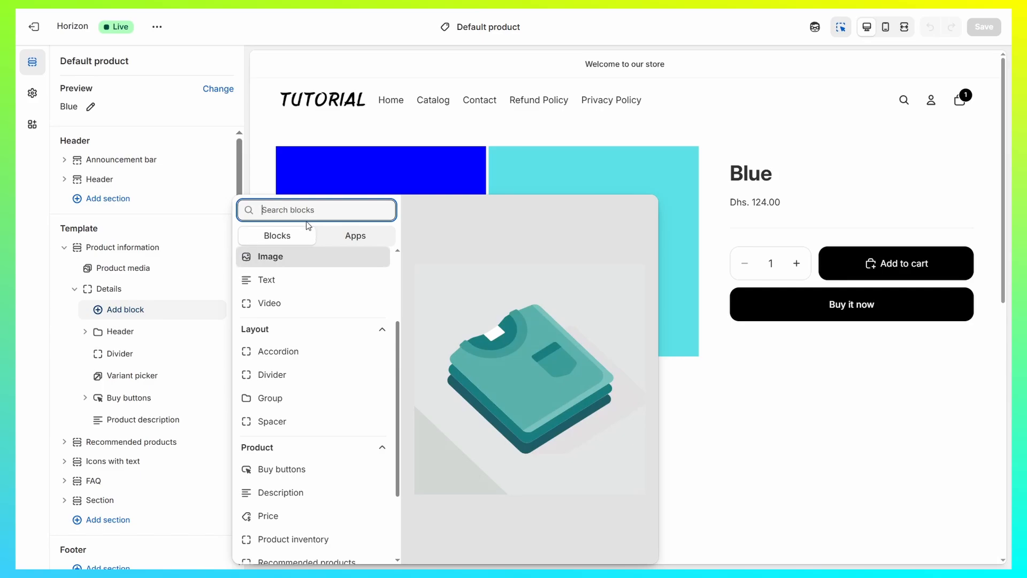
type("pay")
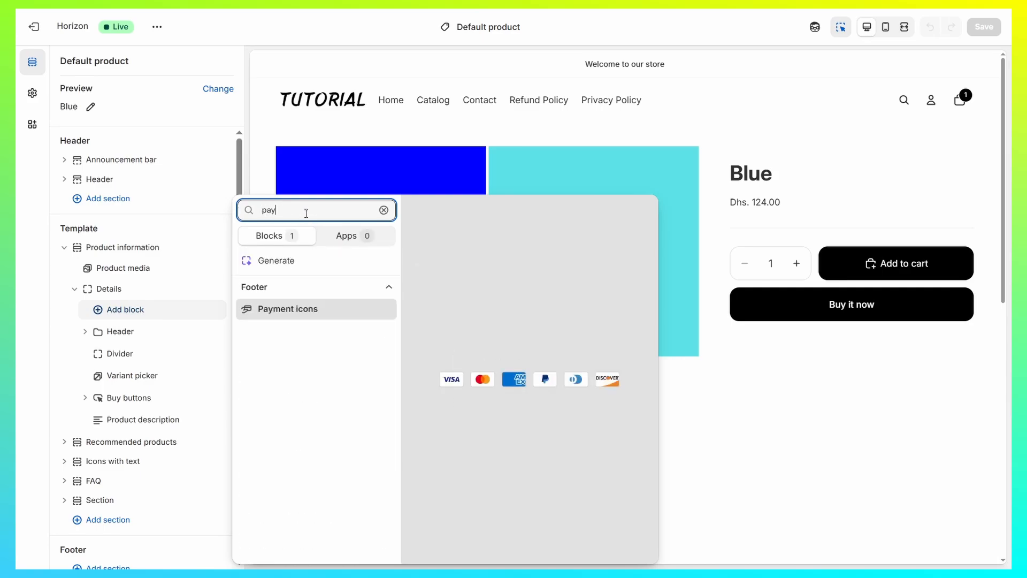
key("Return")
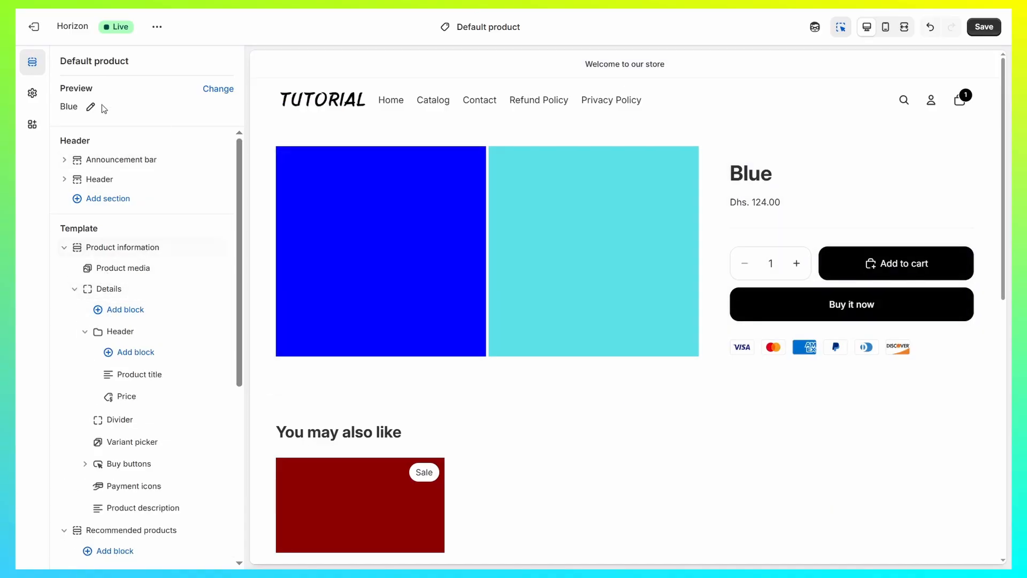
- Enable the Judge.me Reviews app embed for the theme
left_click(33, 125)
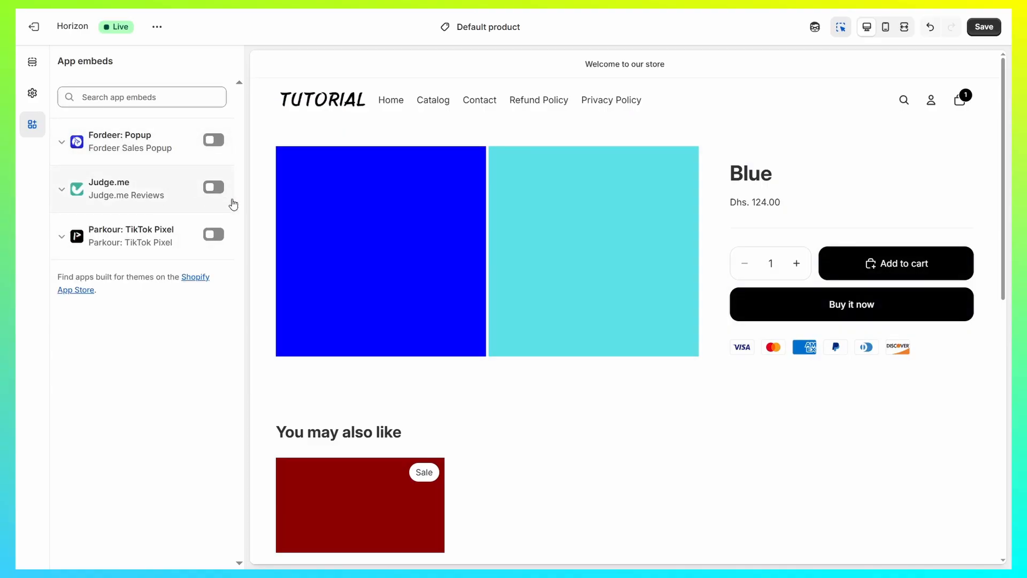
left_click(219, 190)
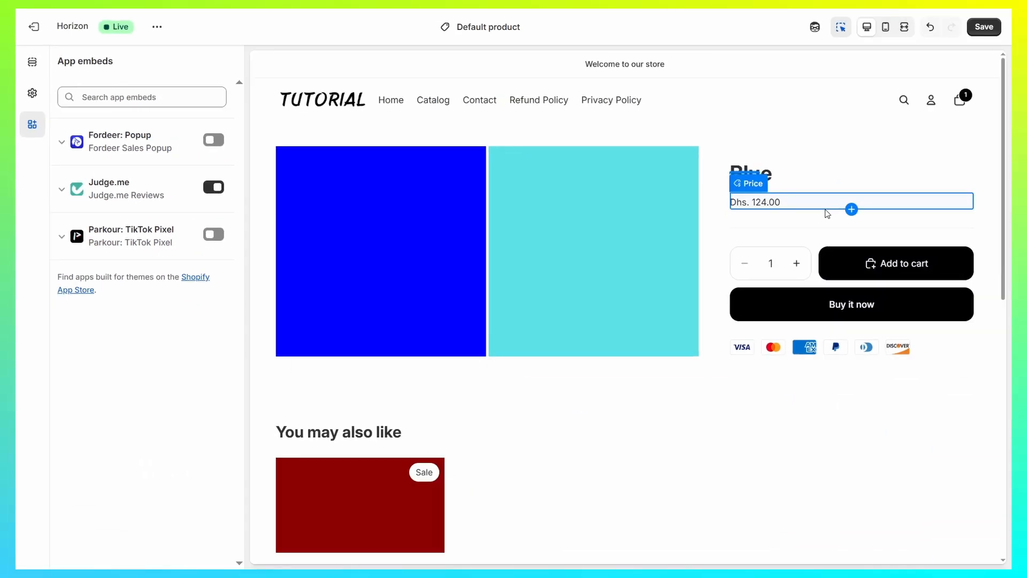
- Place a Star Ratings block below the divider and the Price block below the variant picker, and save the Default product template
left_click(828, 213)
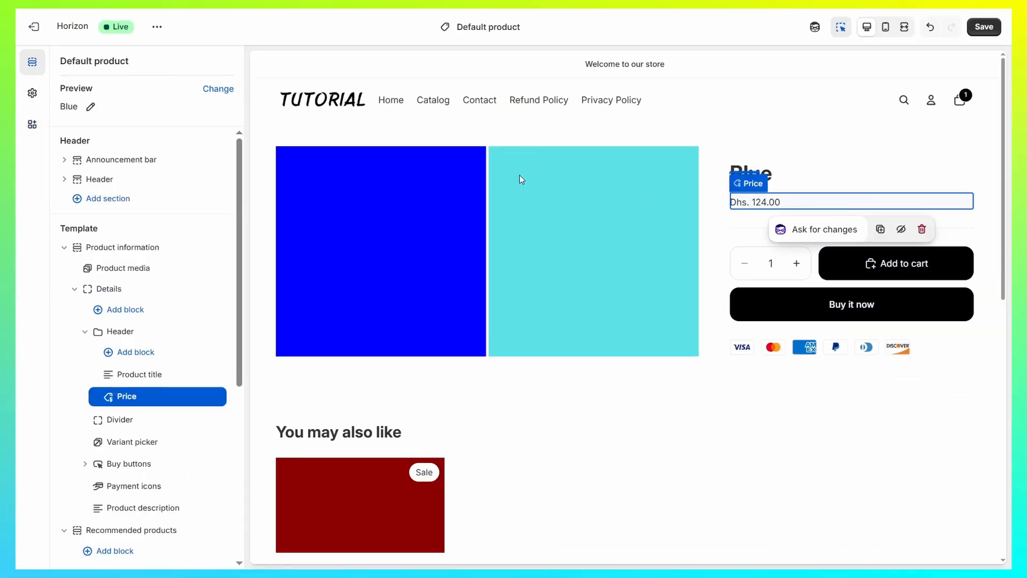
left_click(168, 239)
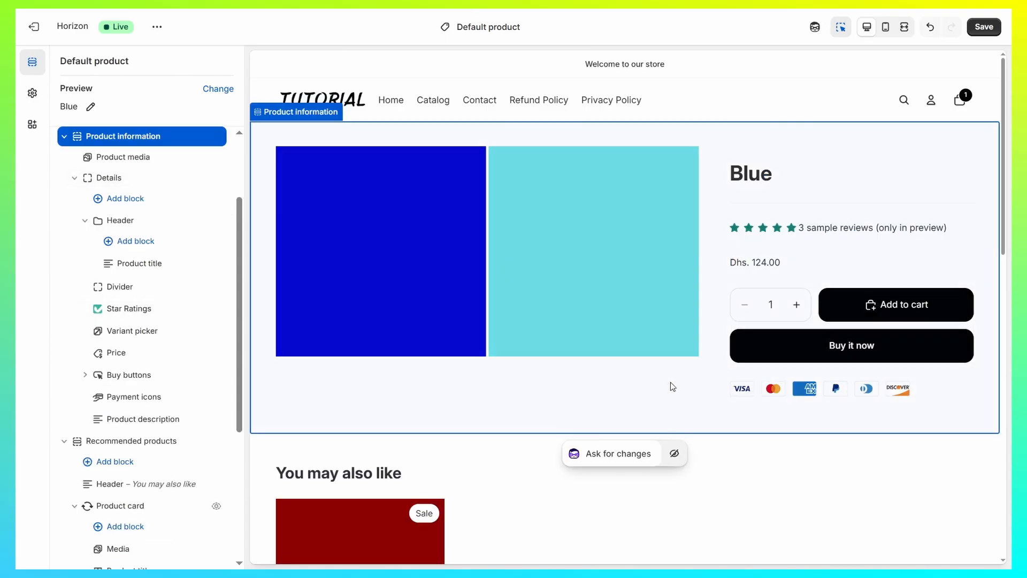
left_click(983, 30)
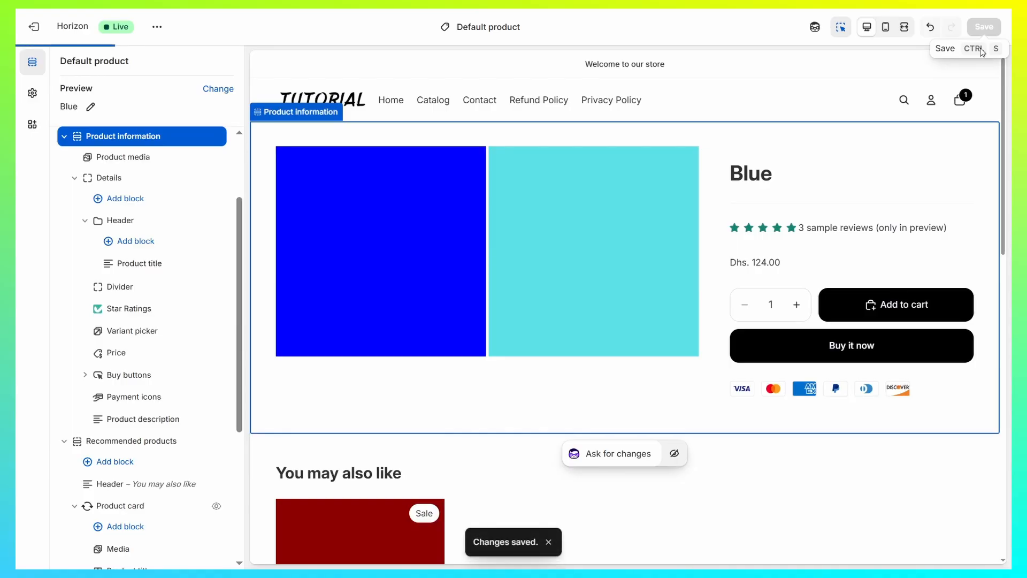
scroll(582, 246, "down", 7)
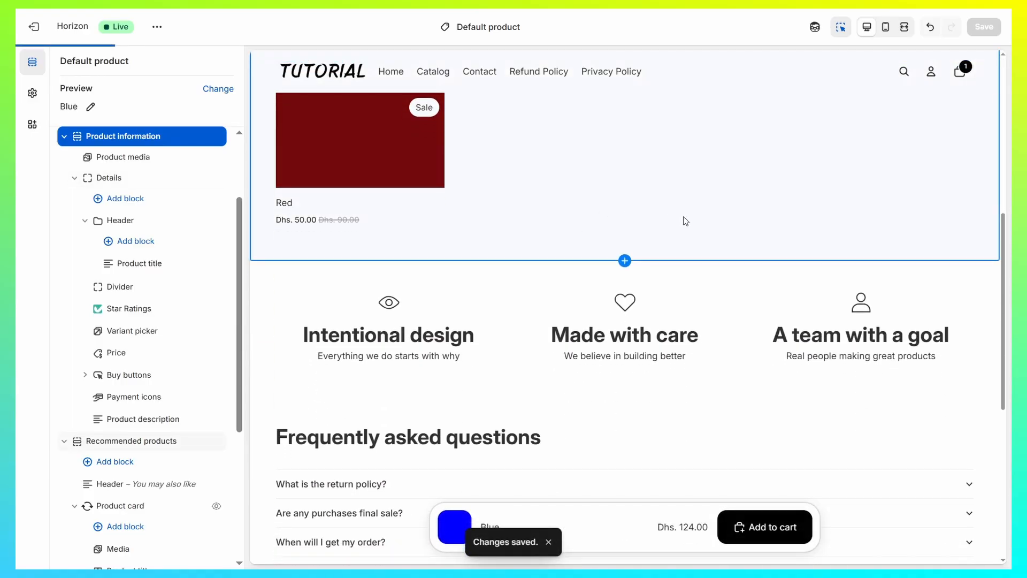